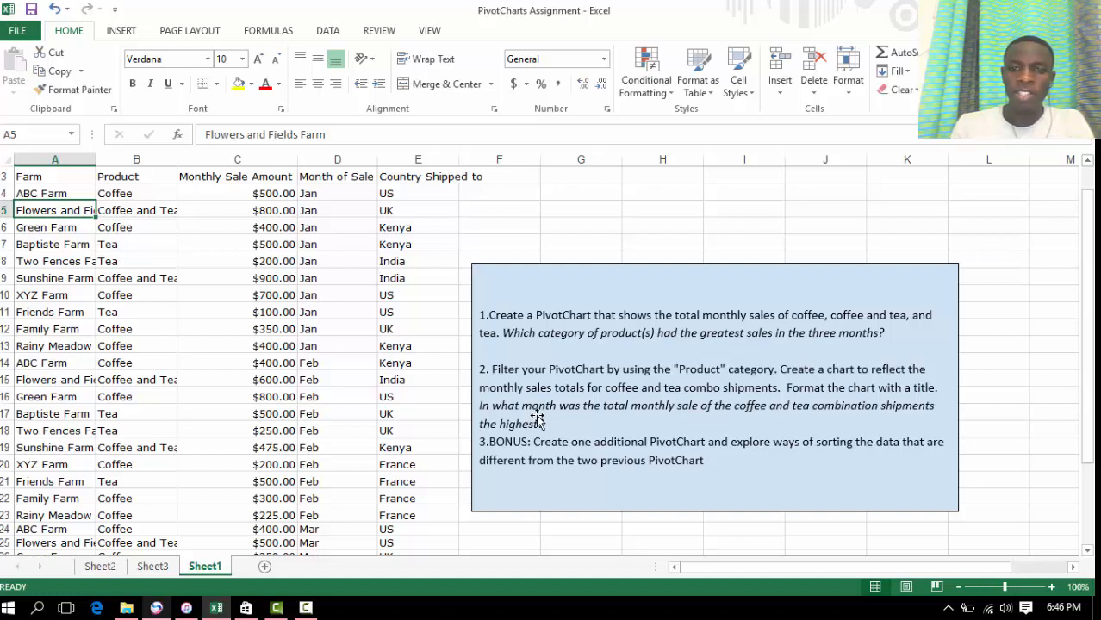
Step: Delete the old pivot worksheets Sheet2 and Sheet3, keeping only the source data sheet
click(102, 569)
right_click(113, 572)
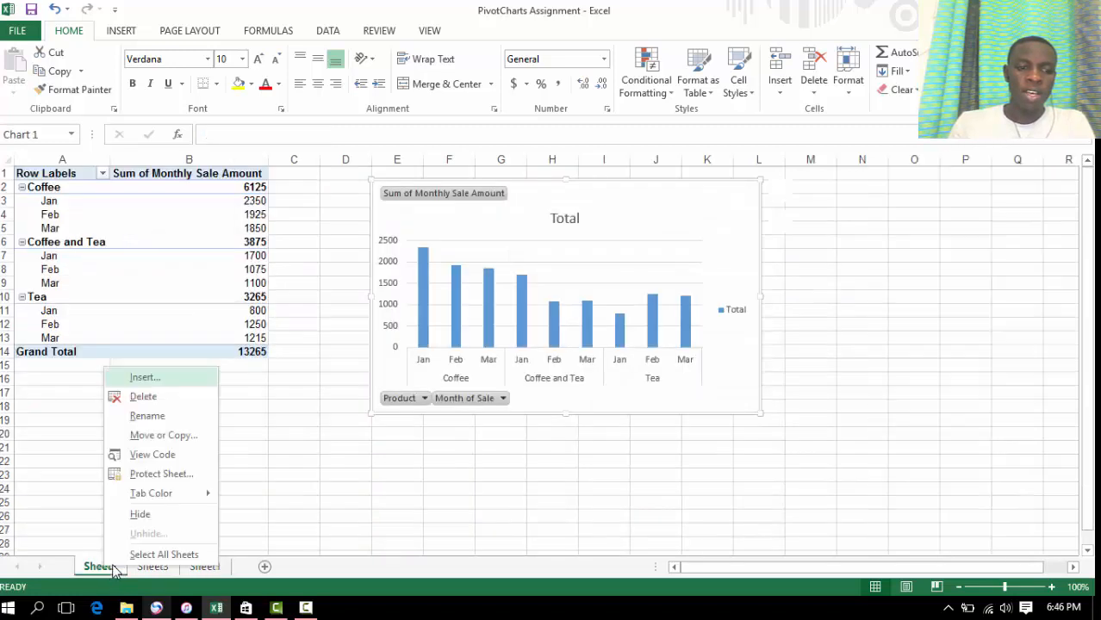
click(166, 400)
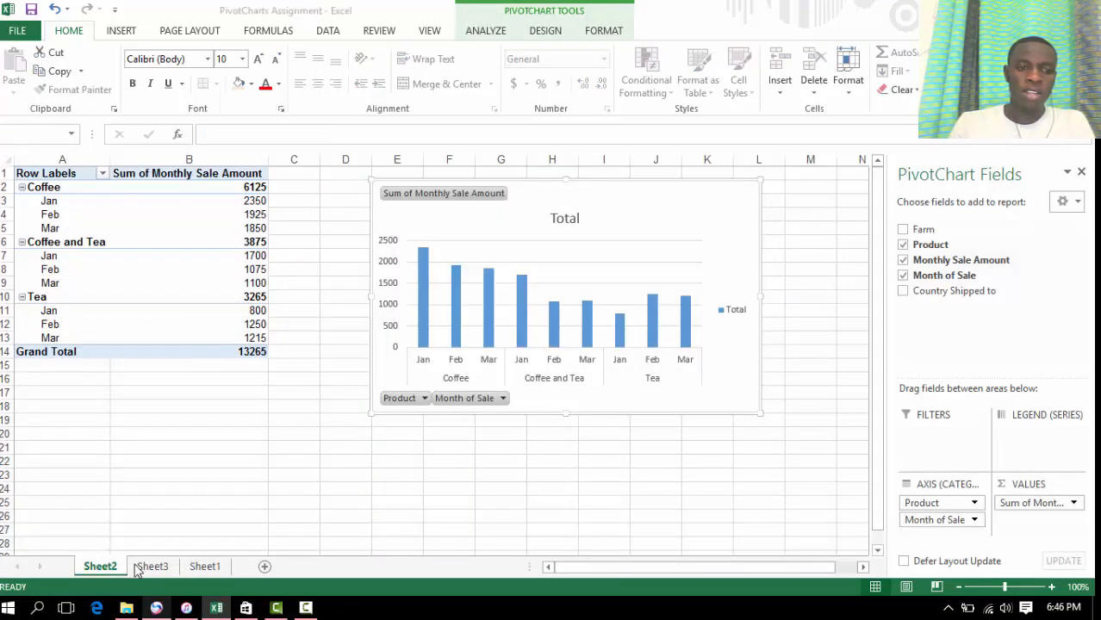
click(514, 347)
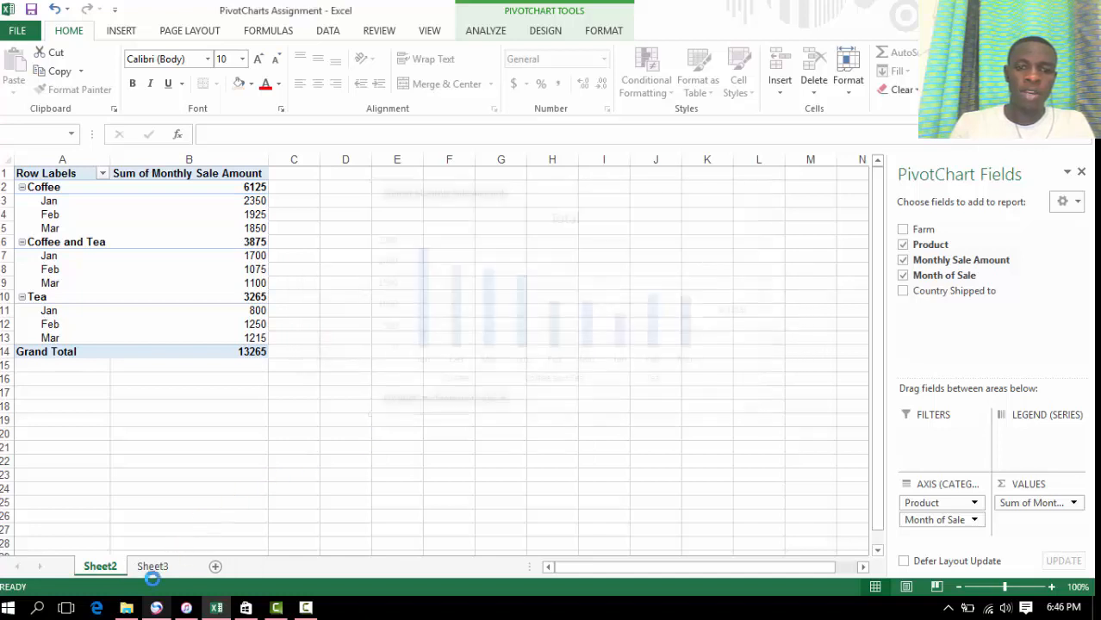
right_click(102, 567)
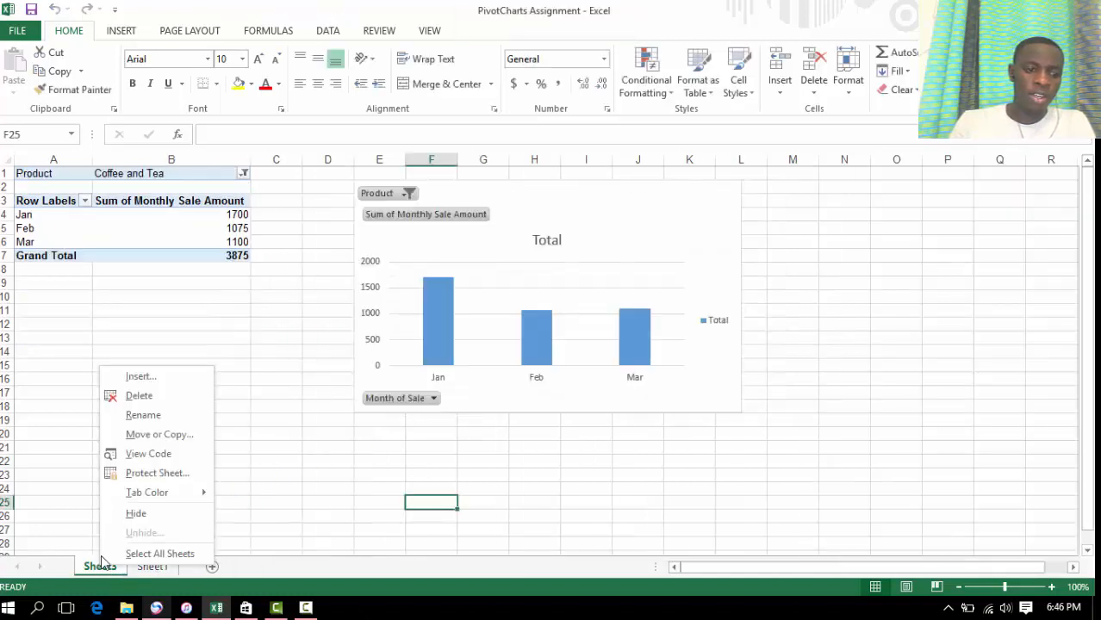
click(152, 397)
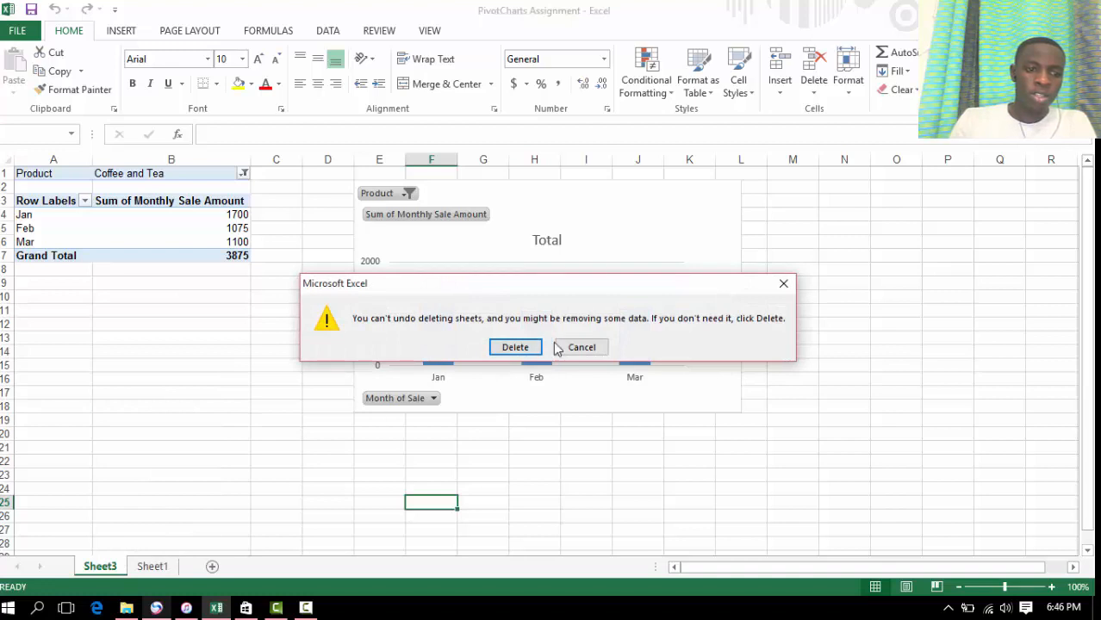
click(518, 347)
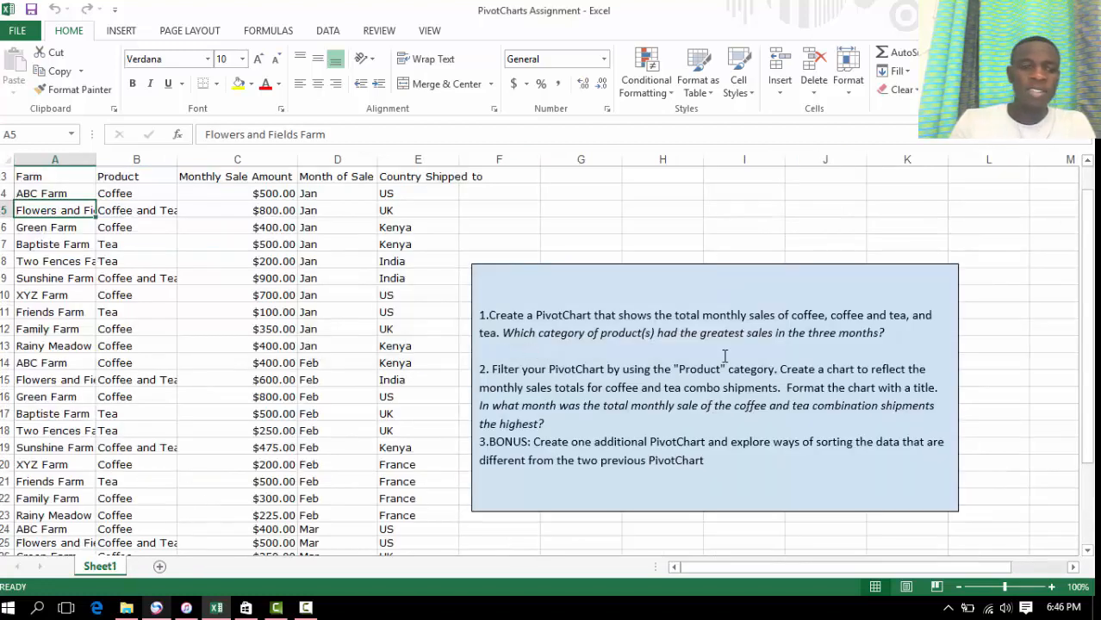
Step: Insert a PivotChart on a new worksheet using the farm sales data in Sheet1 range A3:E33
click(110, 208)
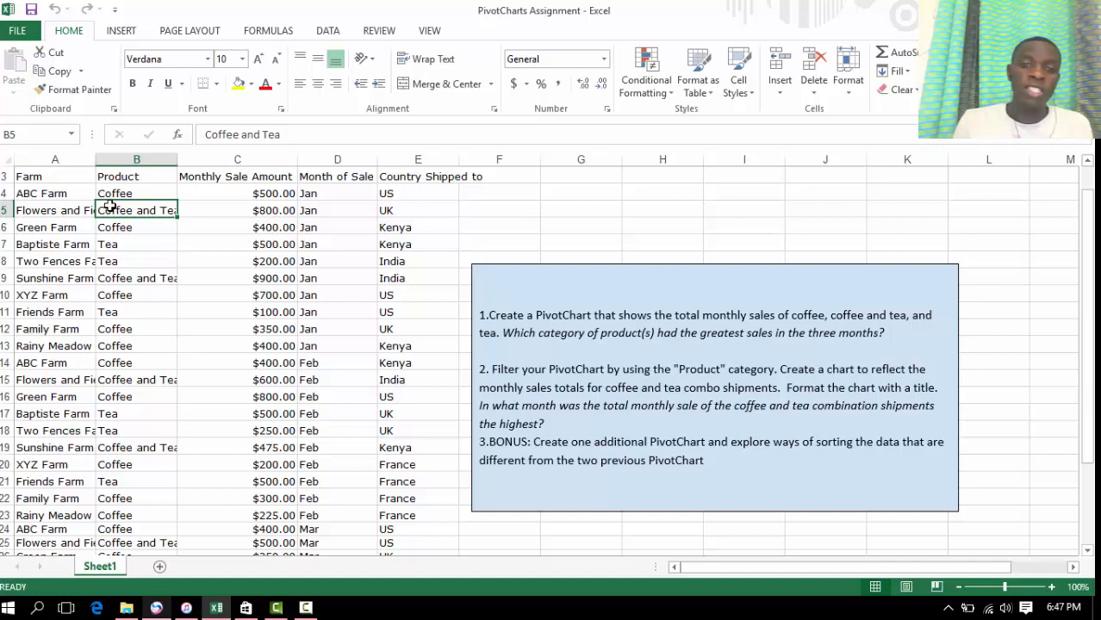
click(121, 32)
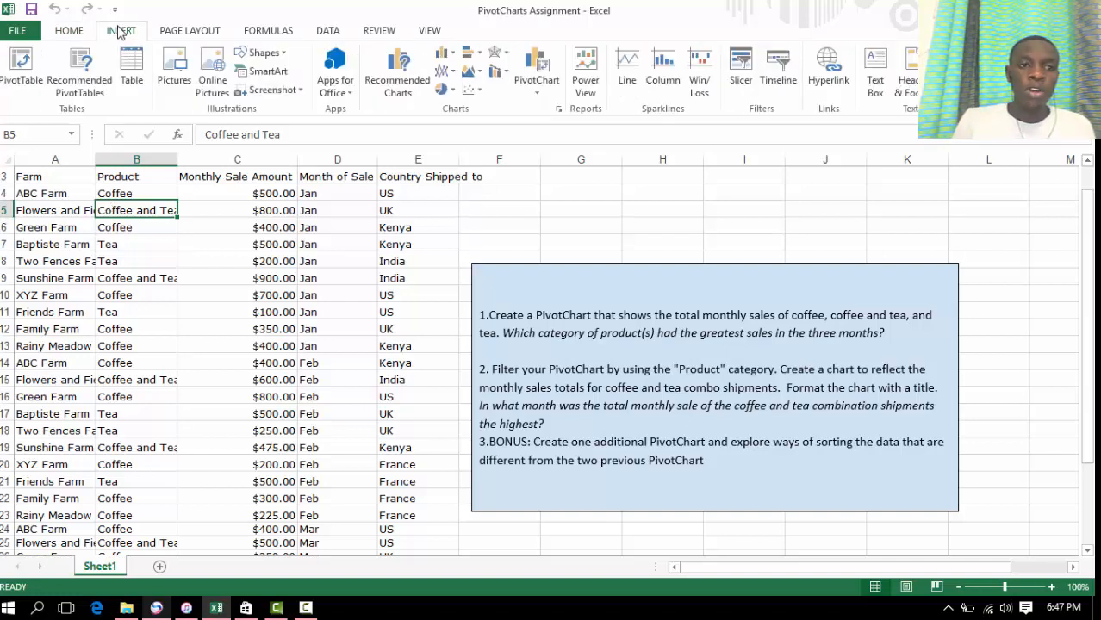
click(536, 60)
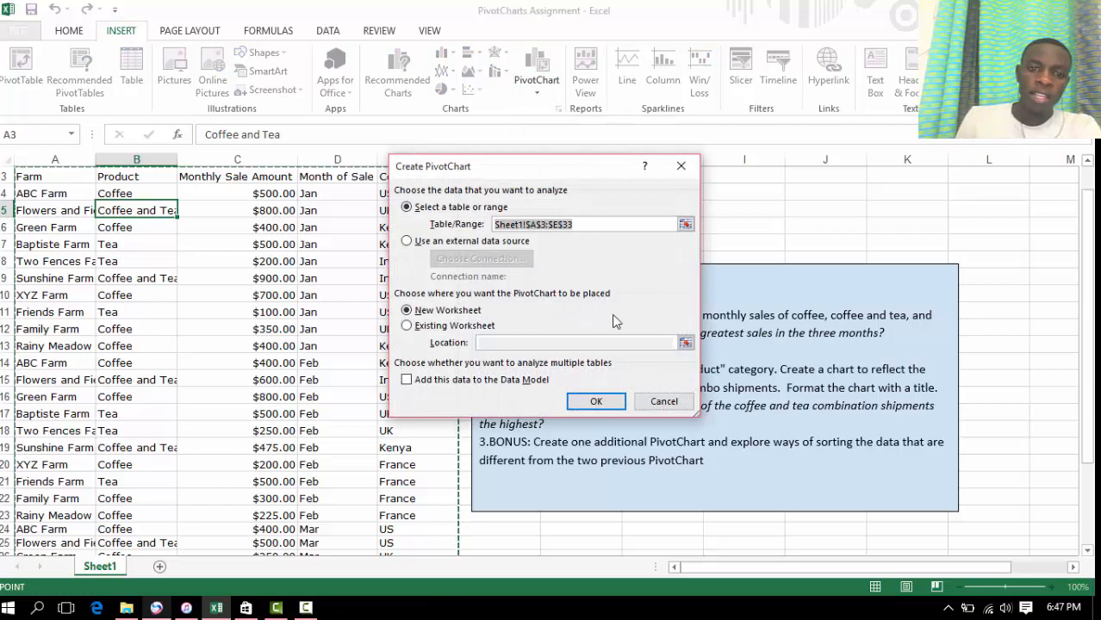
click(600, 402)
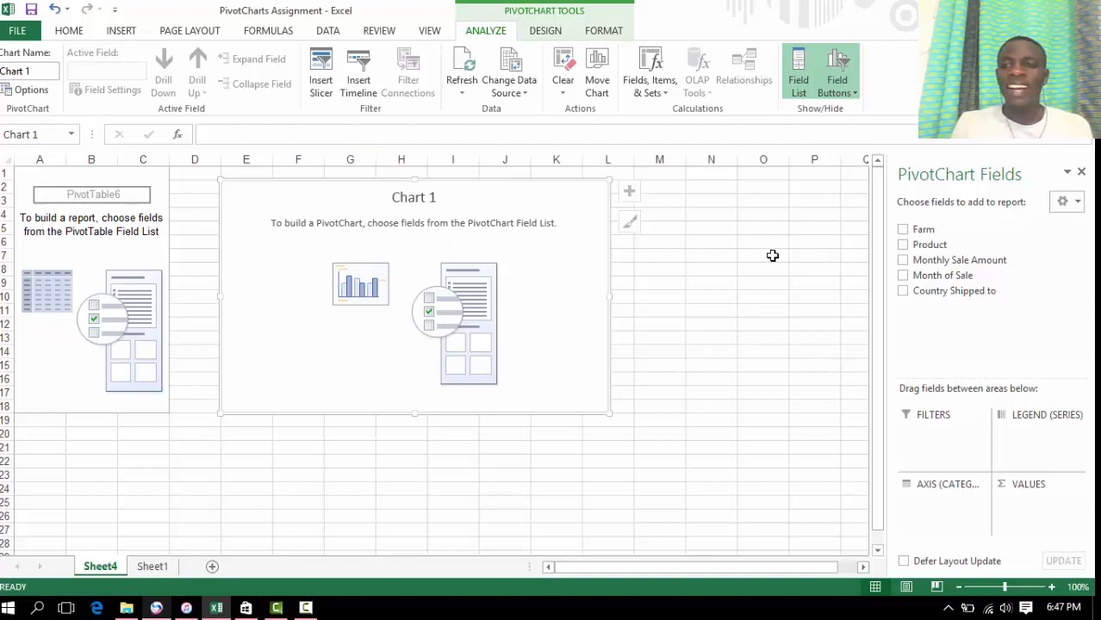
Step: Add Monthly Sale Amount as the summed value and Product as the axis category of the new PivotChart
click(155, 566)
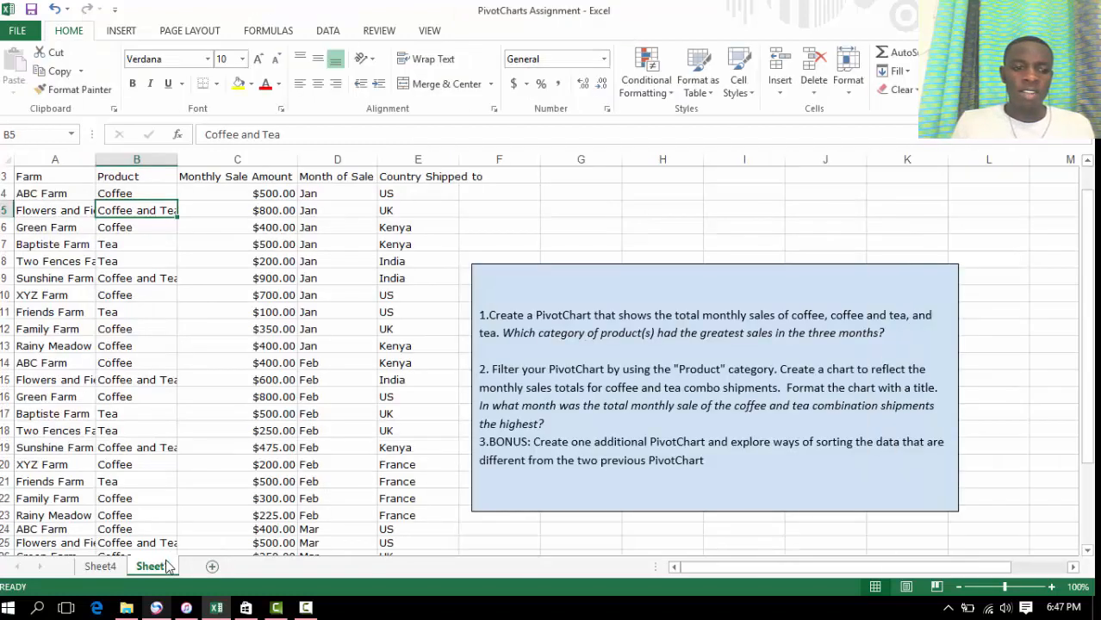
click(101, 568)
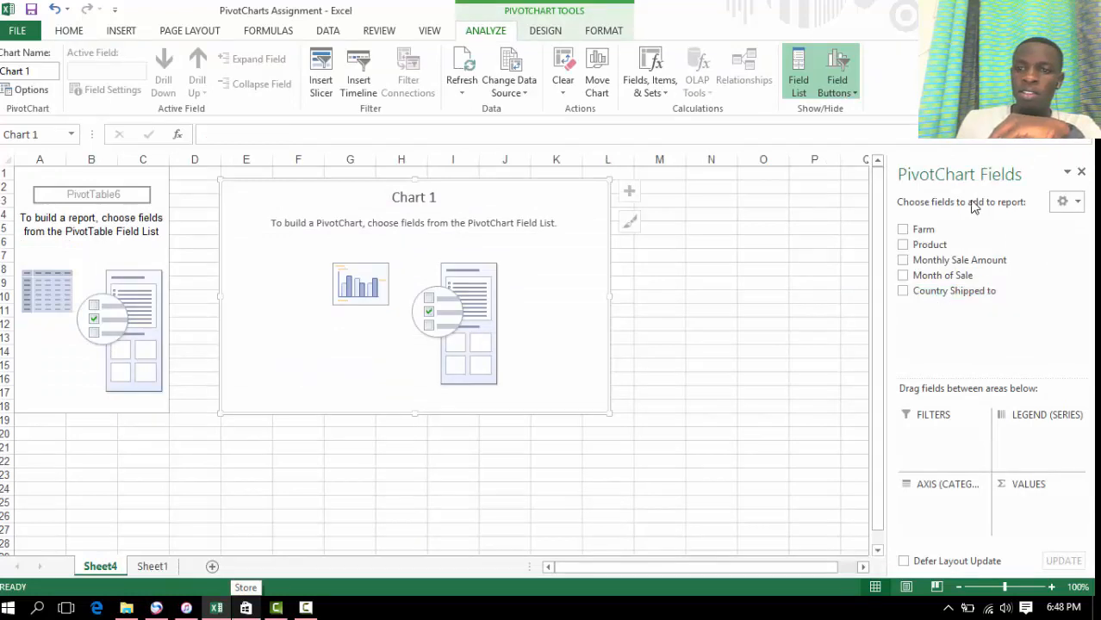
click(902, 261)
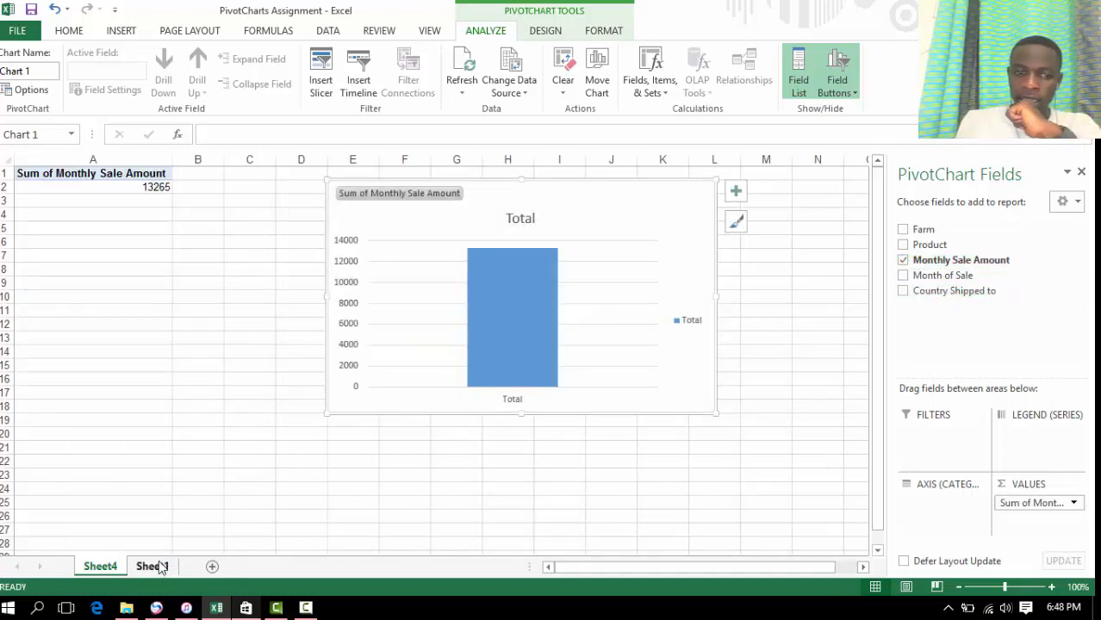
click(903, 246)
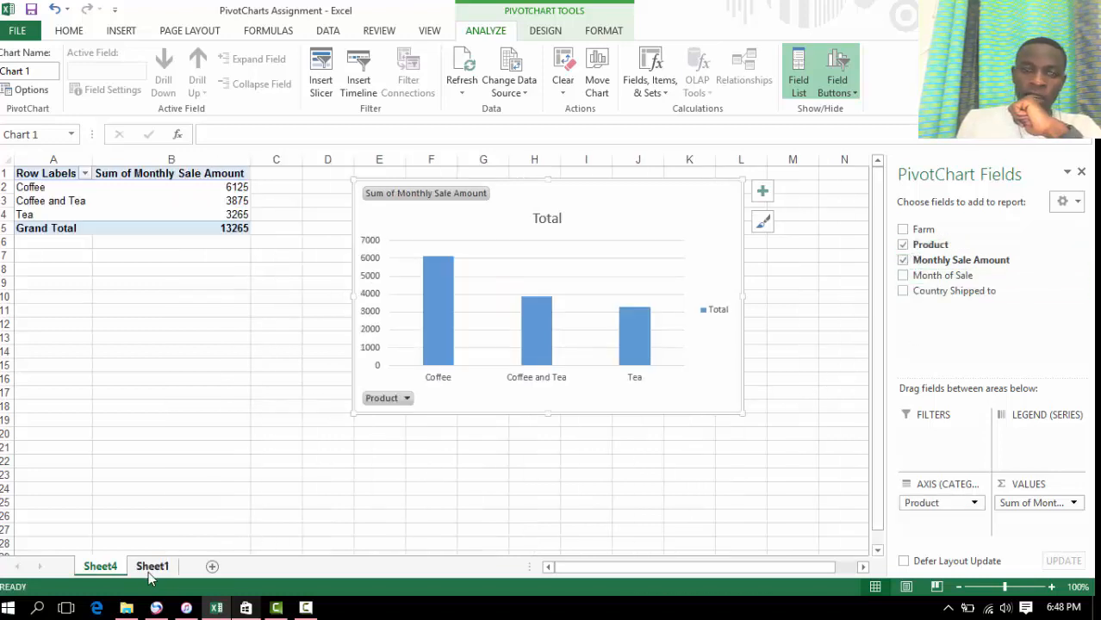
Step: Highlight "coffee, coffee and tea, and tea" in the first instruction on Sheet1 and fill the instruction box with light green
click(151, 568)
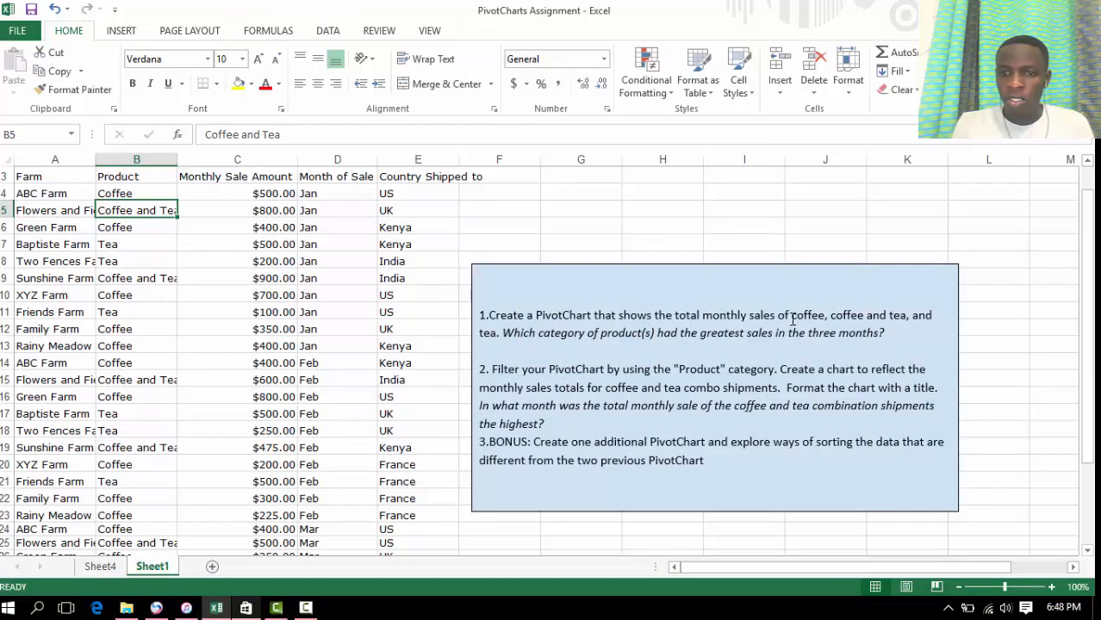
click(862, 316)
drag(792, 315, 498, 336)
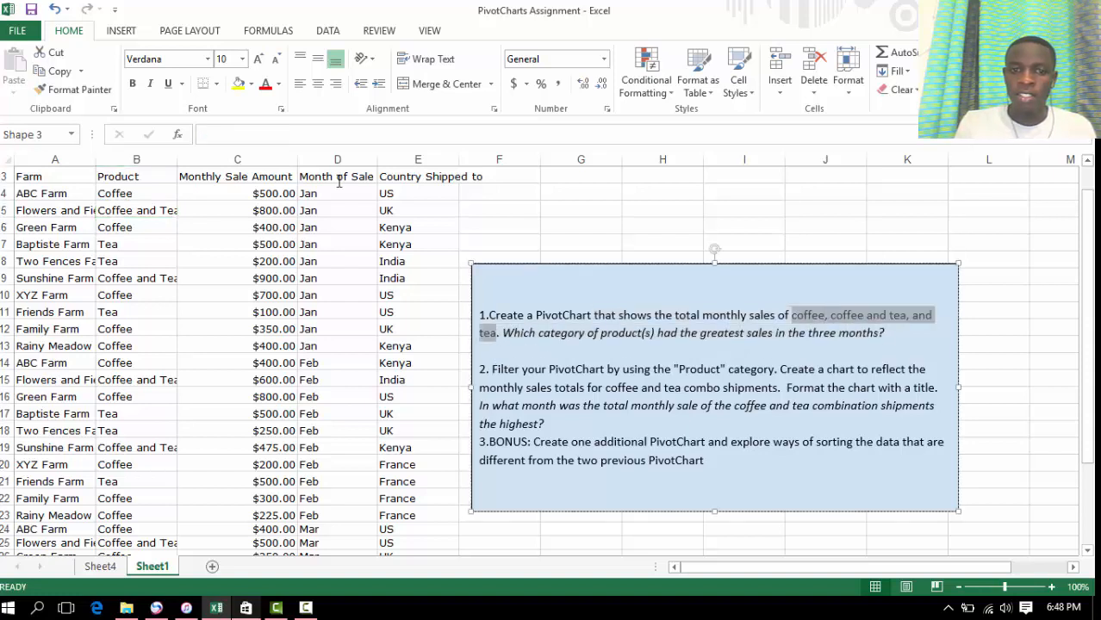
click(239, 85)
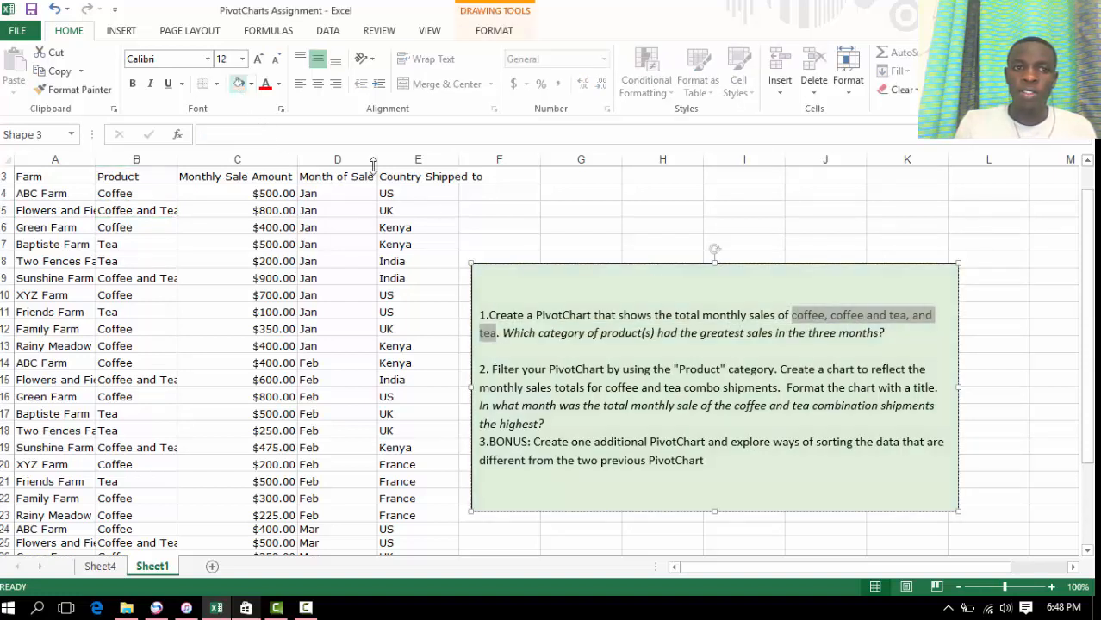
click(746, 362)
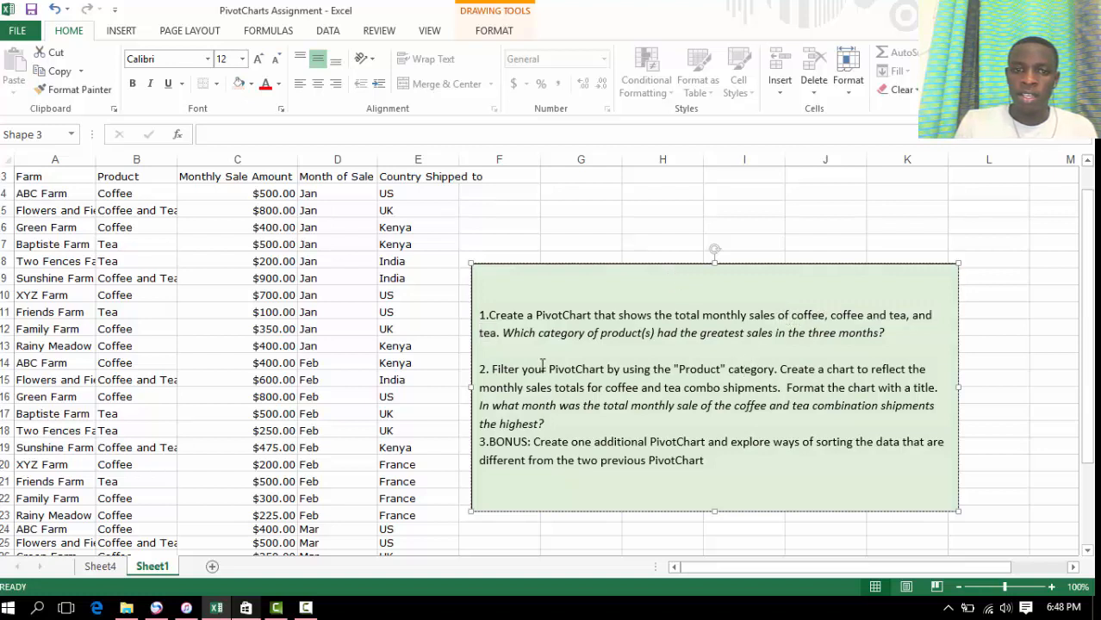
Step: Add Month of Sale to the axis of the PivotChart on Sheet4, beneath Product
click(108, 566)
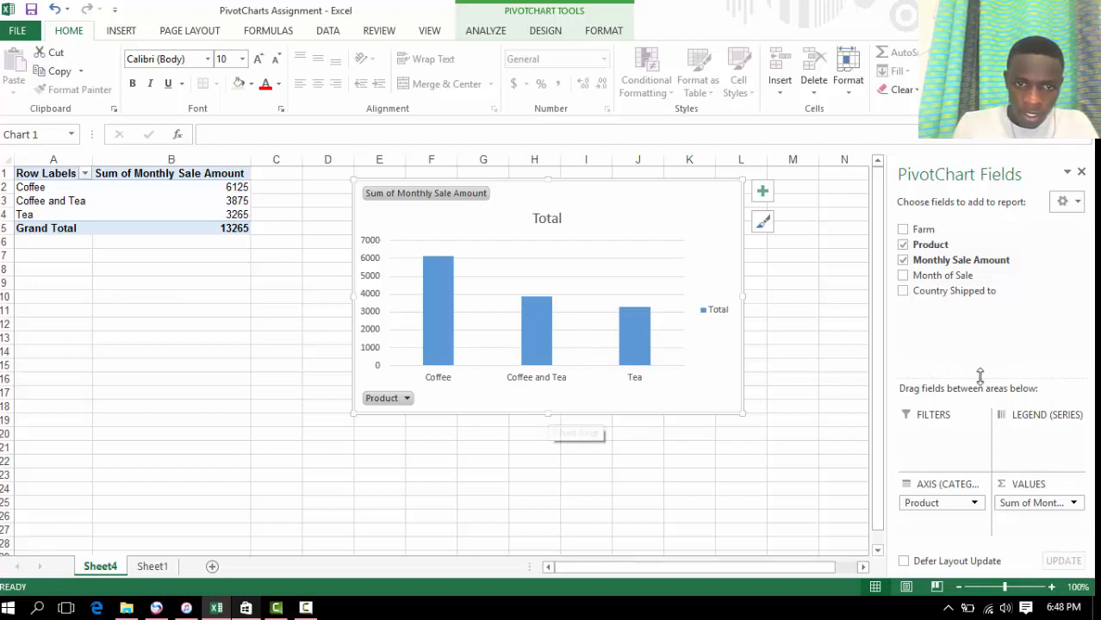
click(903, 278)
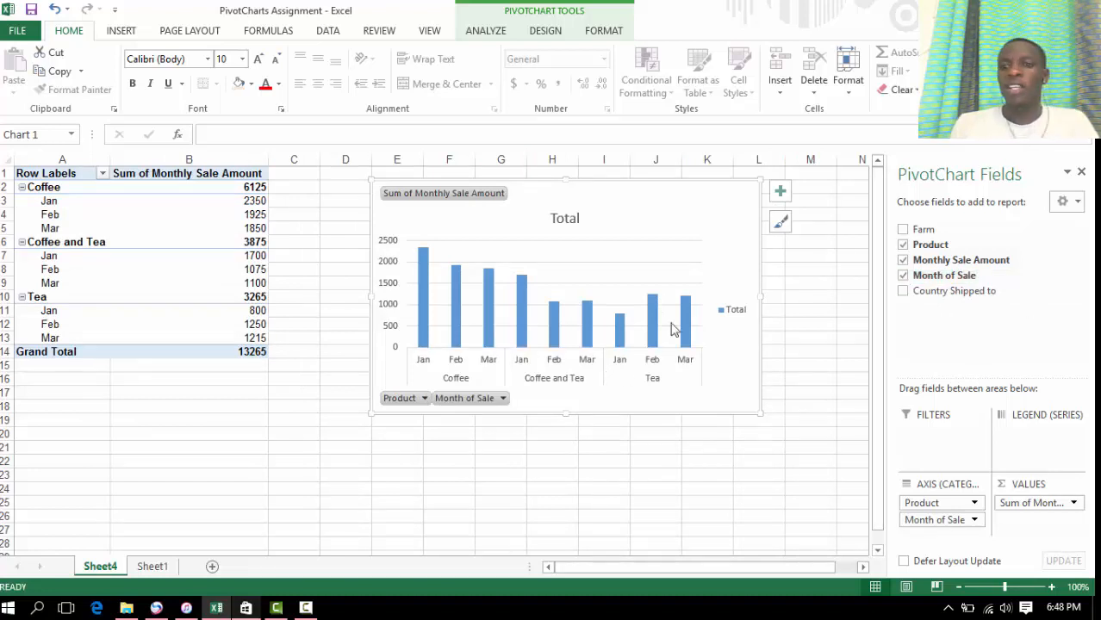
Step: Compare the assignment questions on Sheet1 with the monthly bars for each product in the Sheet4 PivotChart
click(152, 569)
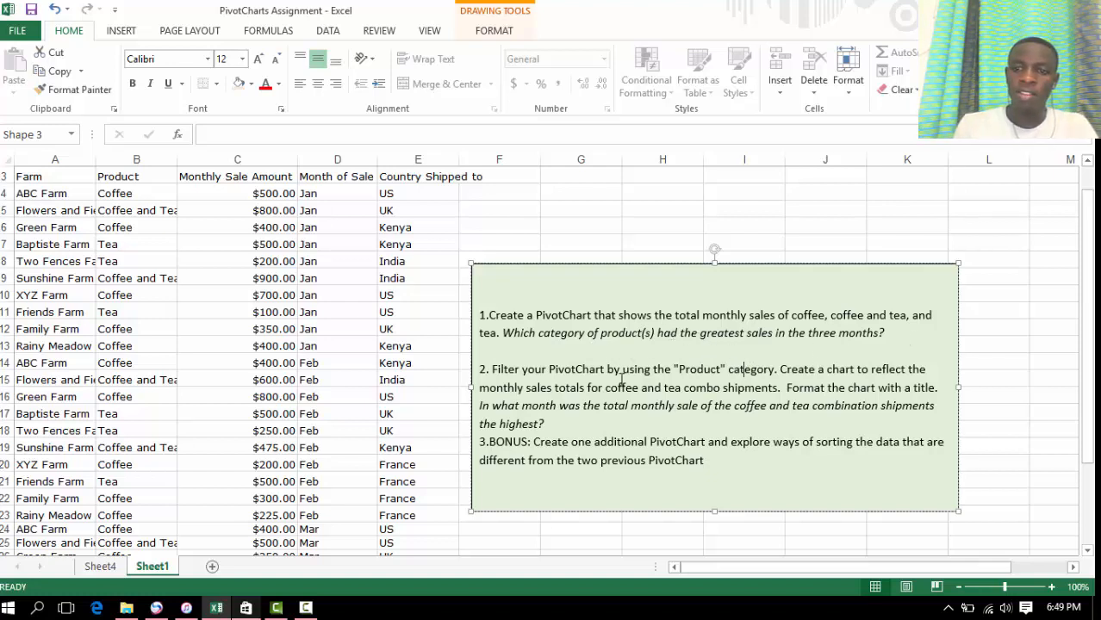
click(100, 568)
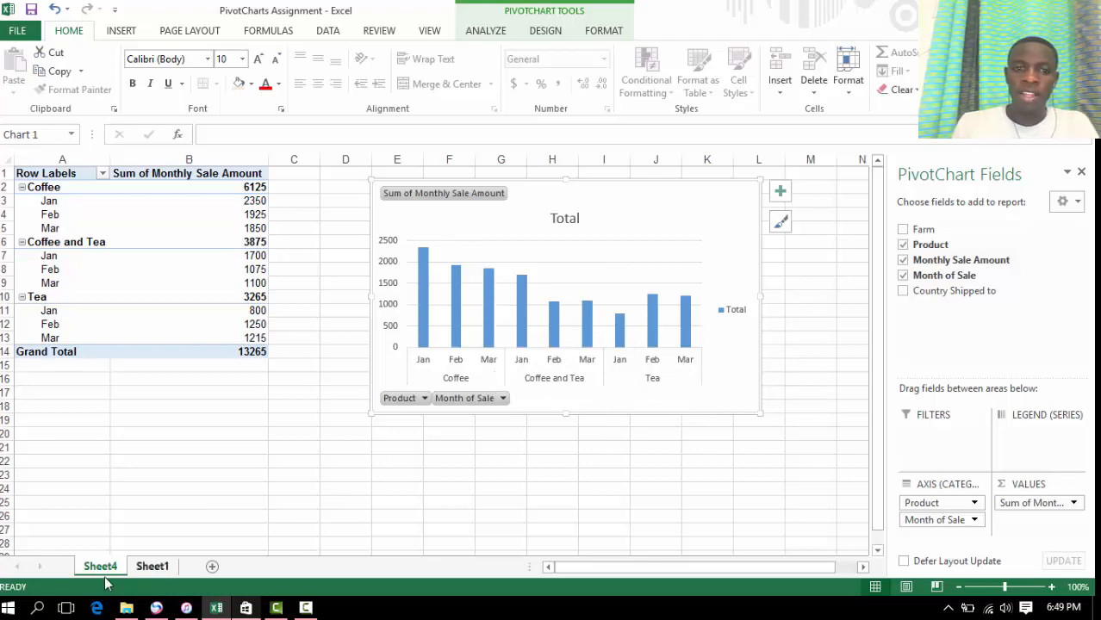
click(152, 566)
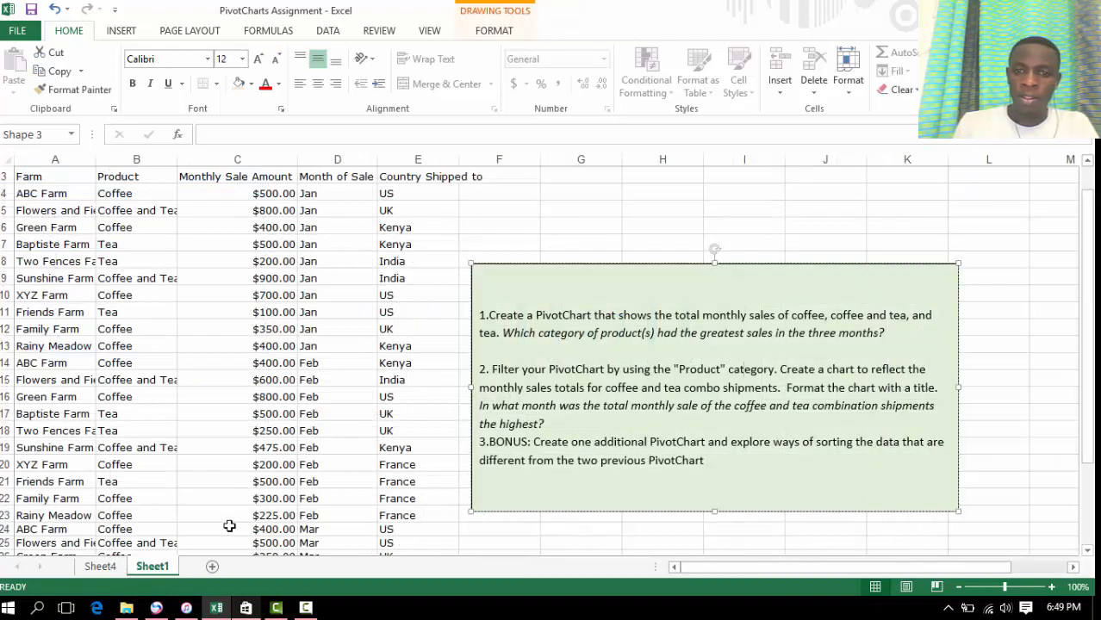
click(98, 567)
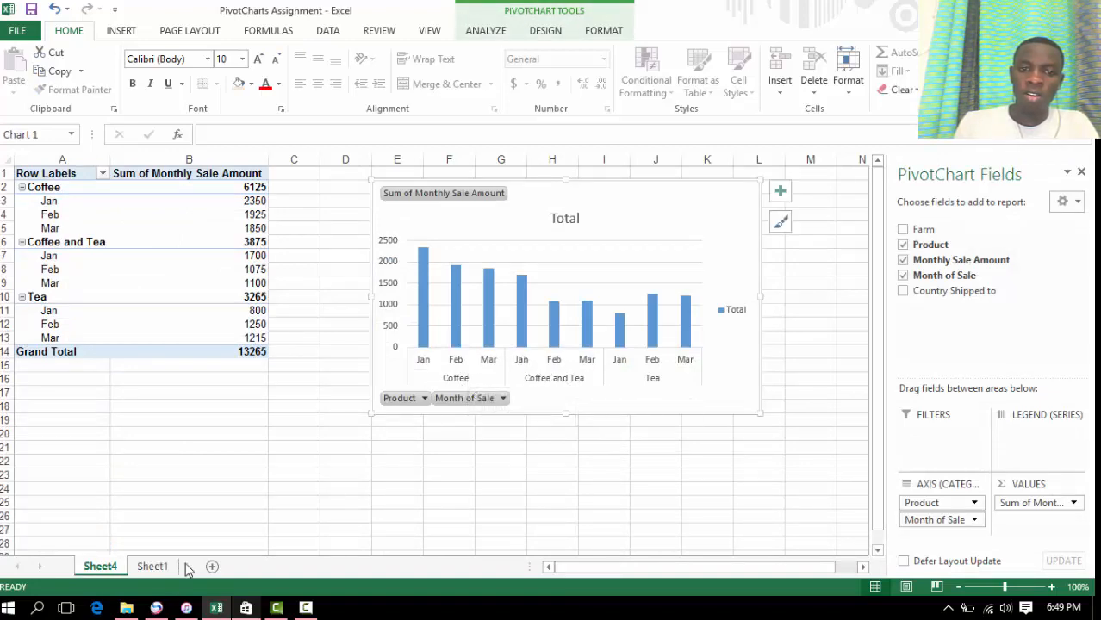
click(153, 567)
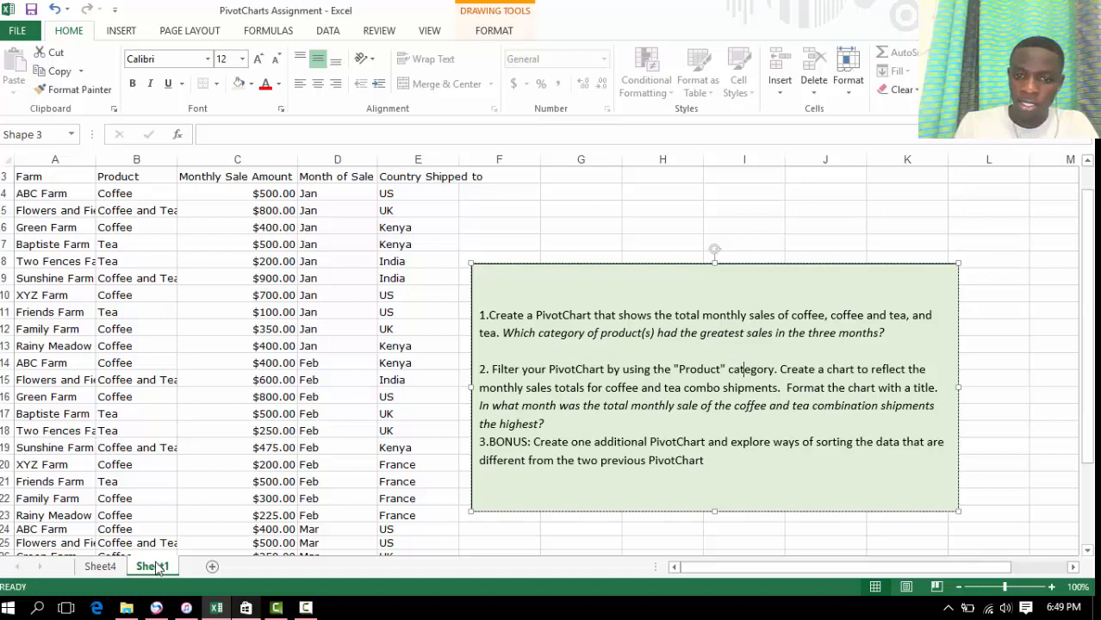
click(86, 567)
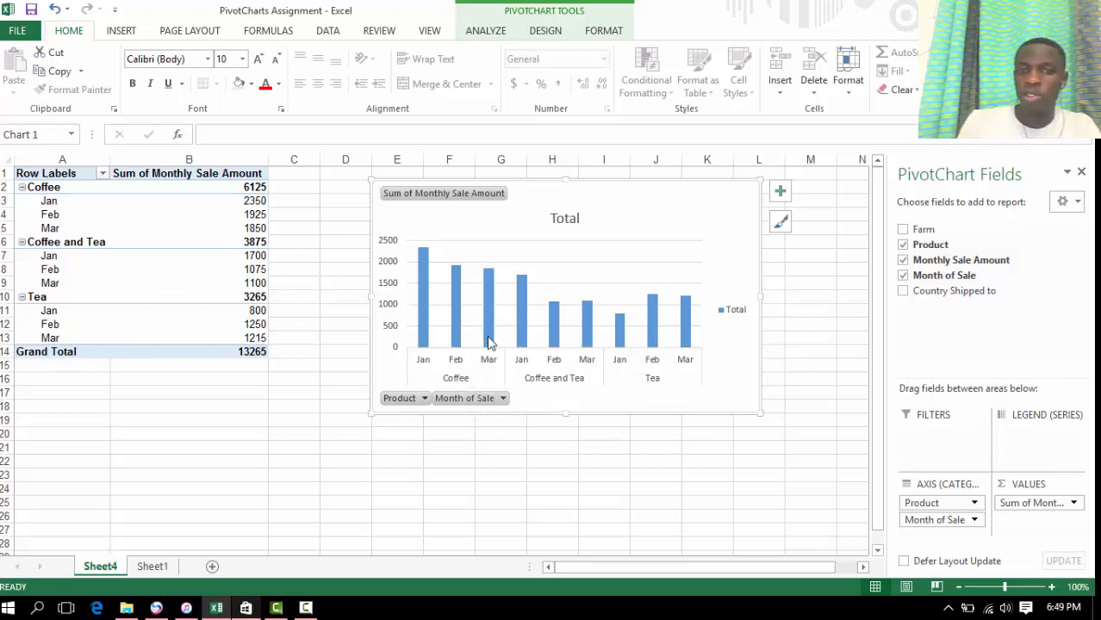
mouse_move(488, 328)
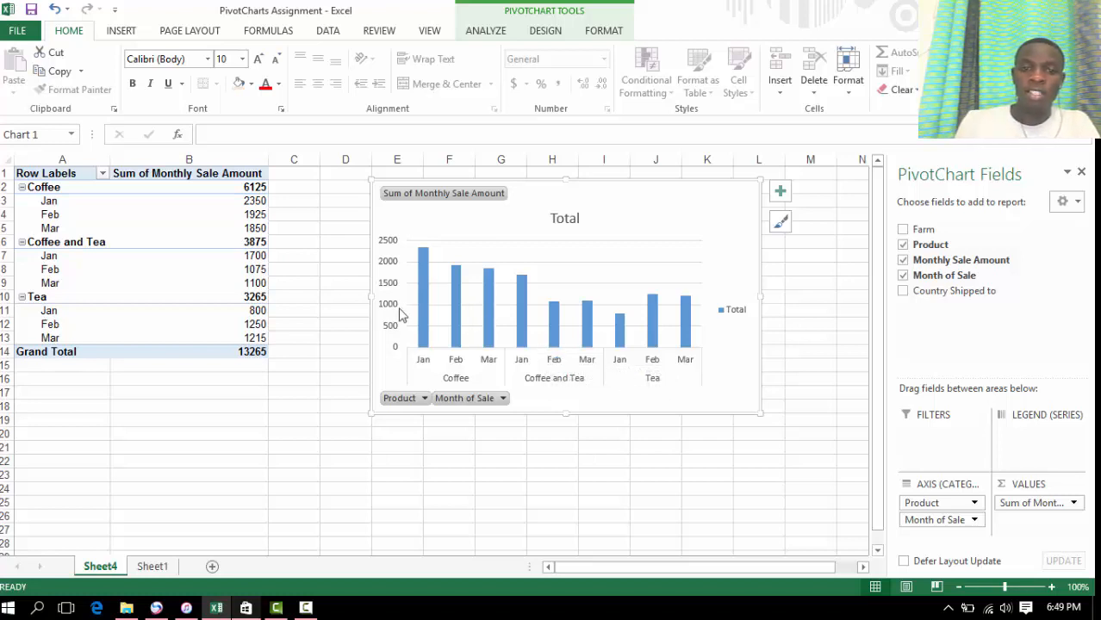
mouse_move(423, 284)
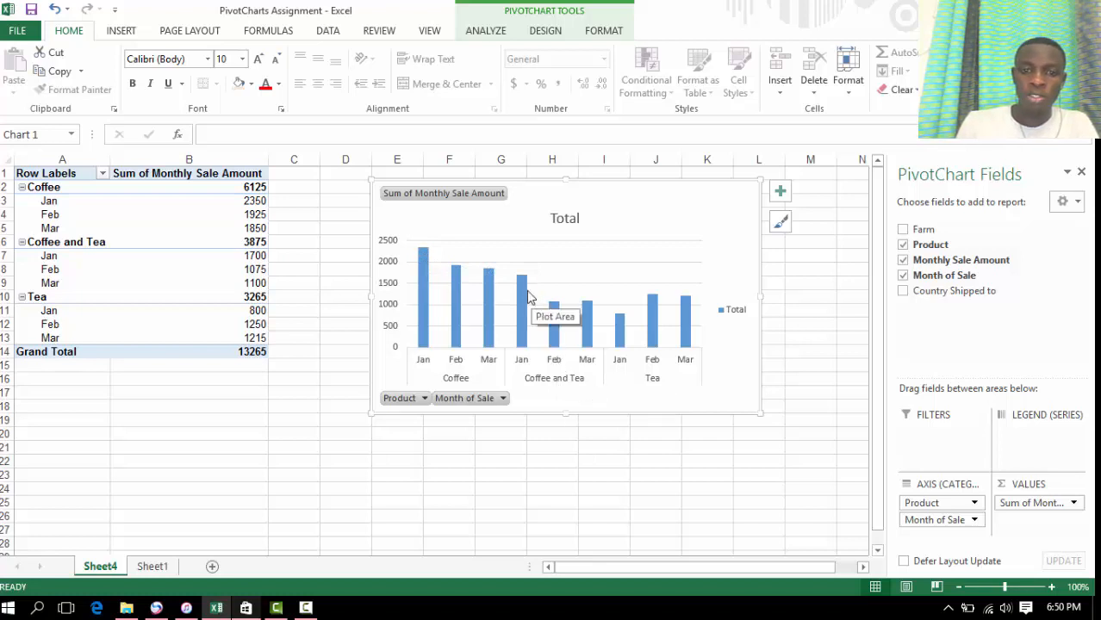
mouse_move(528, 296)
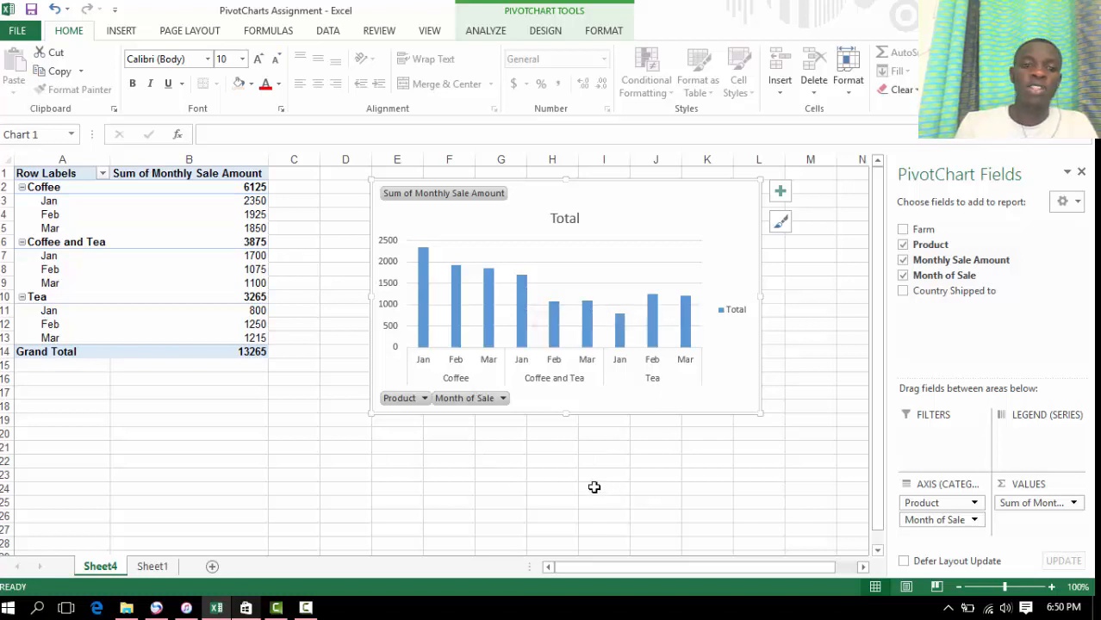
Step: Replace the title of the column PivotChart on Sheet4 with "Chart 1"
click(572, 219)
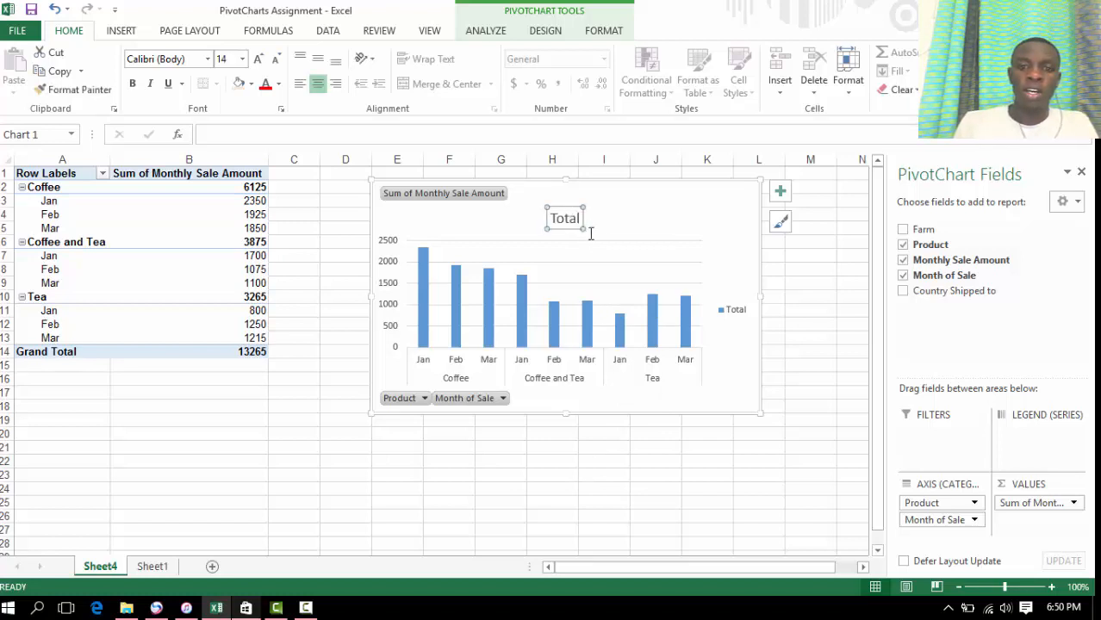
double_click(571, 219)
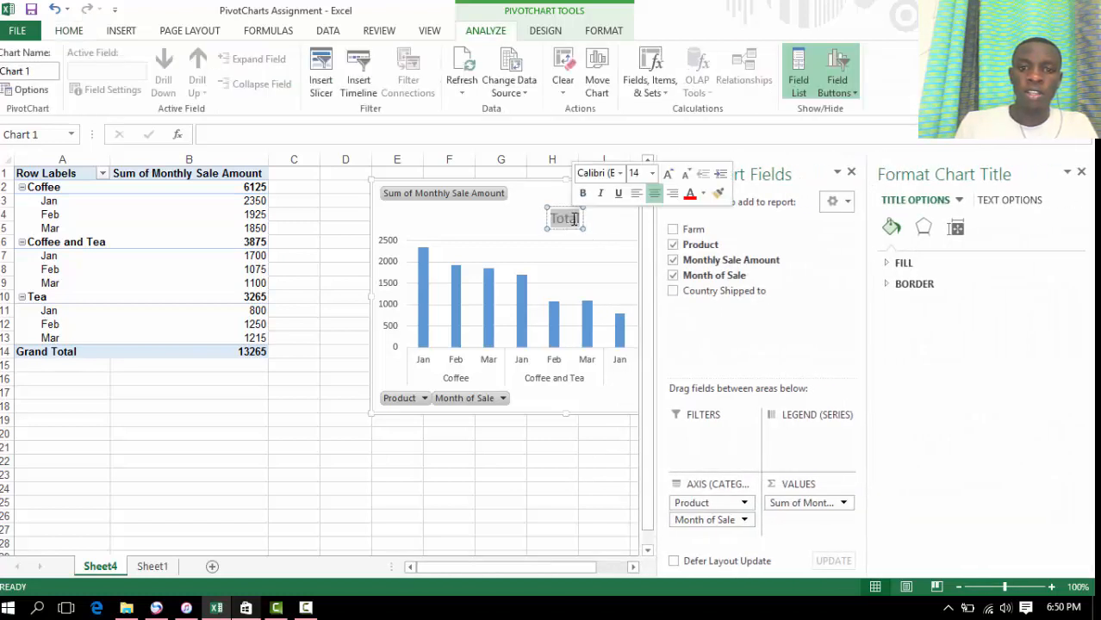
click(578, 219)
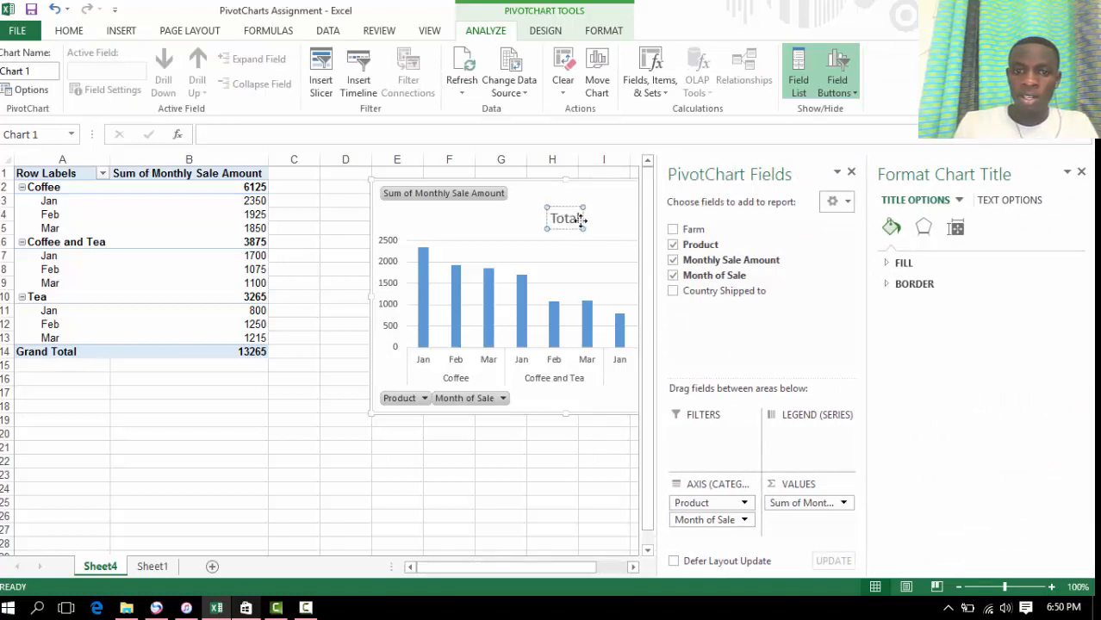
key(BackSpace)
key(BackSpace)
key(BackSpace)
key(BackSpace)
key(BackSpace)
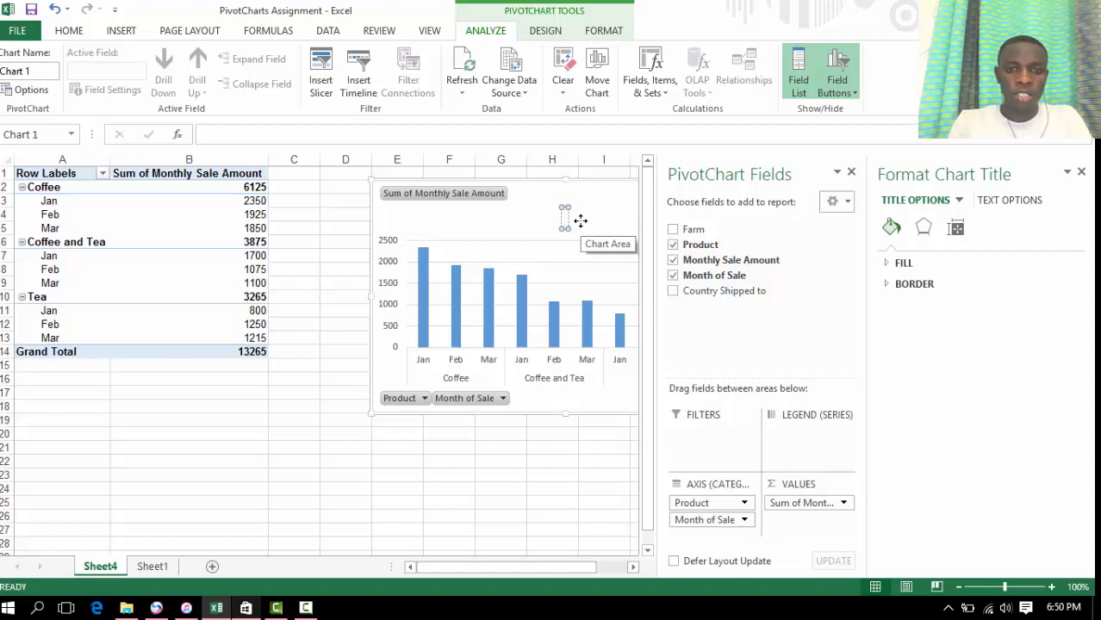
text(CHa)
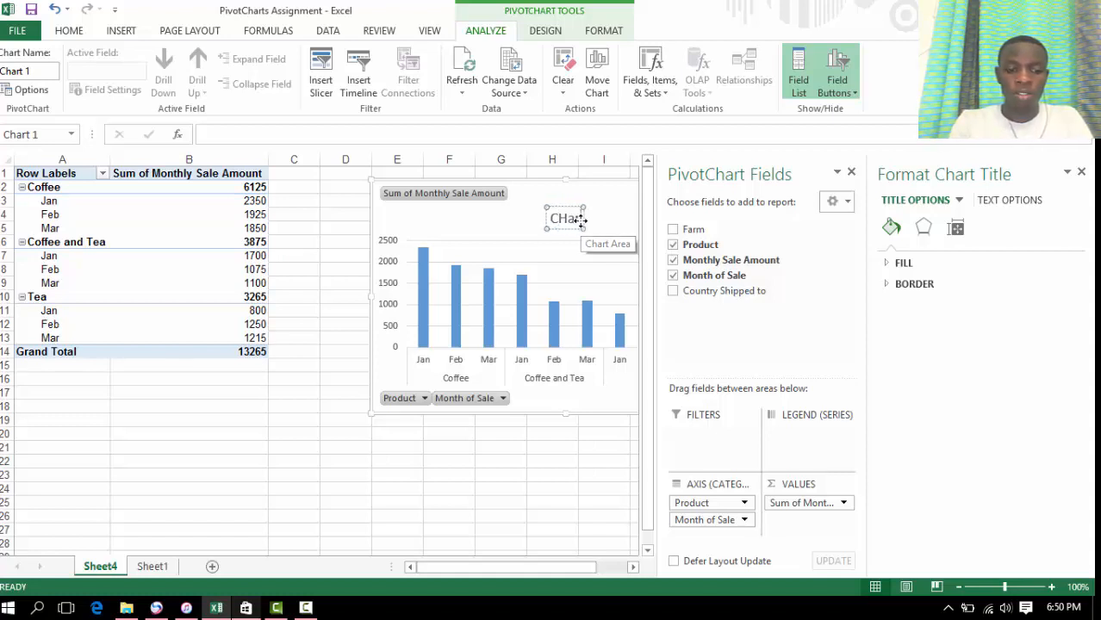
key(BackSpace)
key(BackSpace)
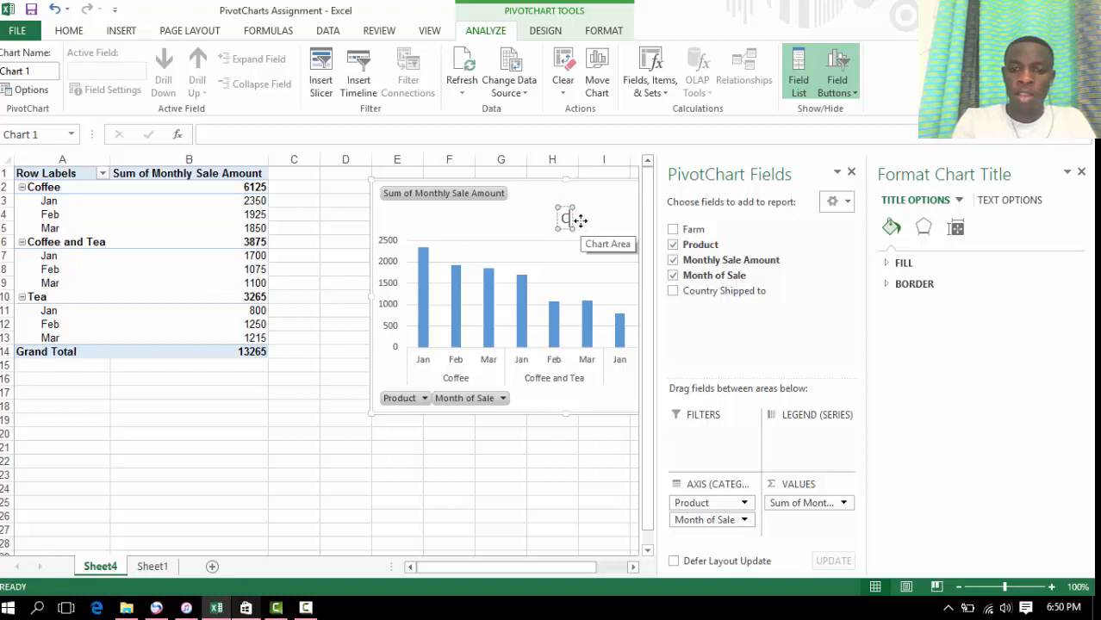
text(har)
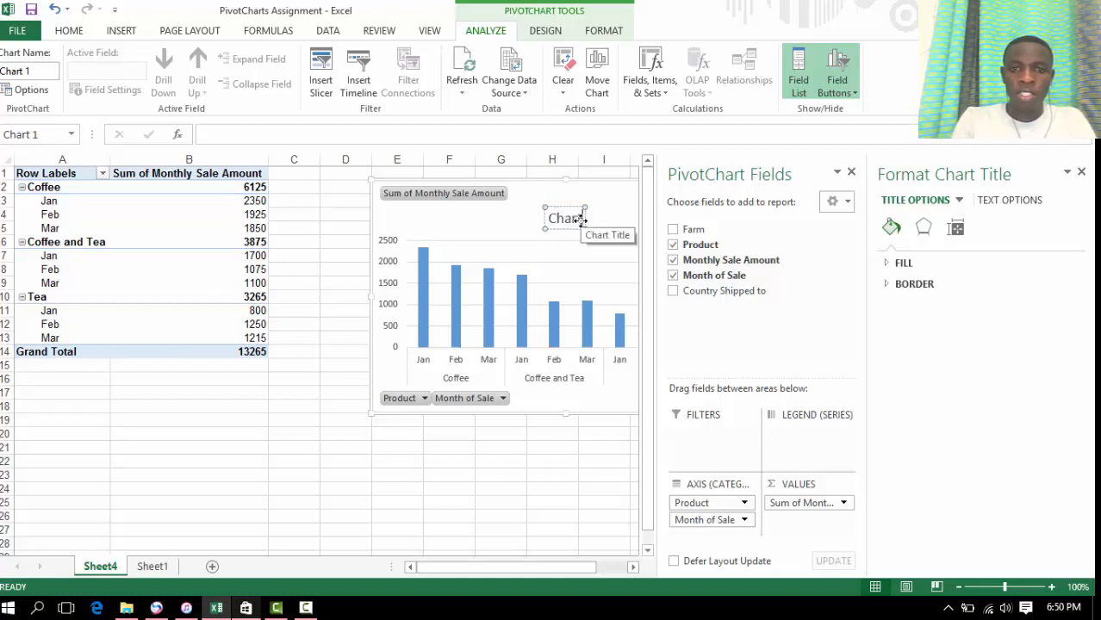
text(t)
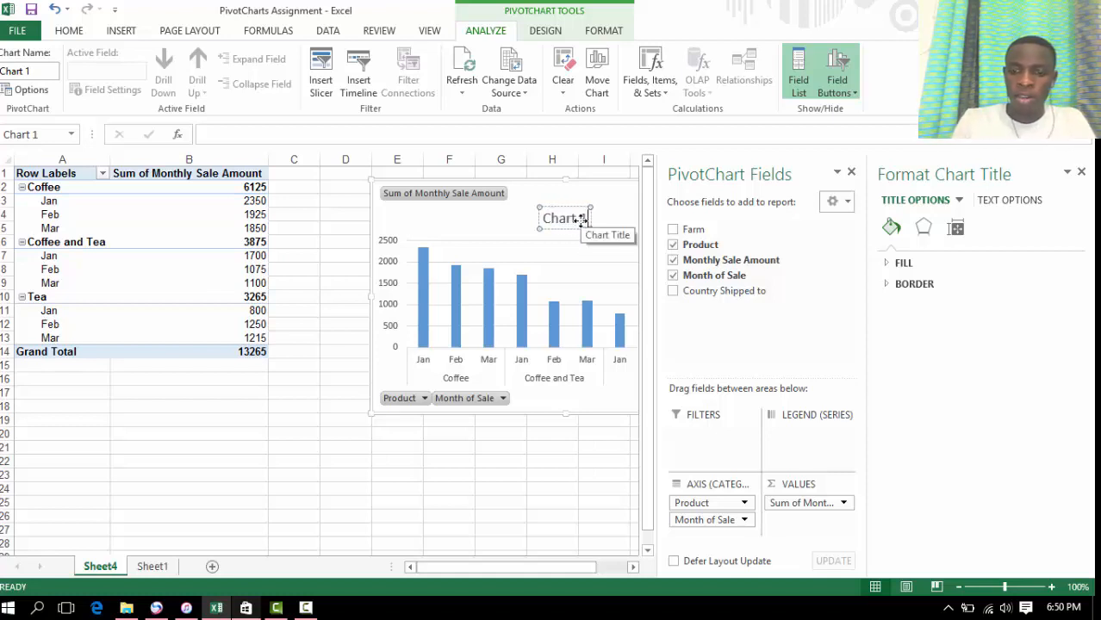
text( 1)
click(523, 464)
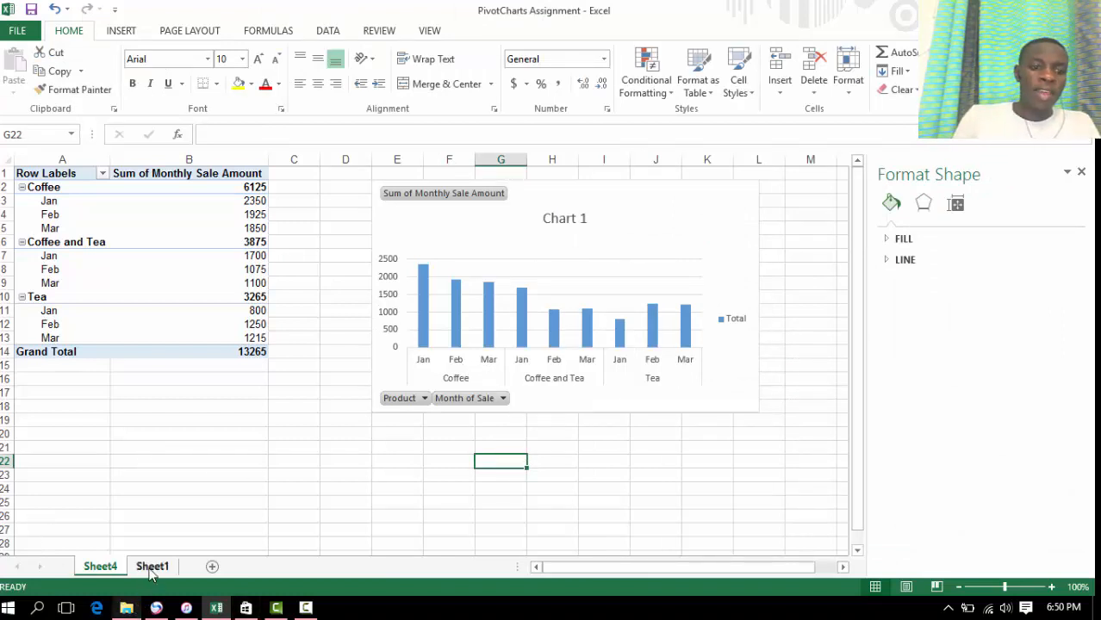
Step: Read the second assignment question on Sheet1, closing the Format Shape pane to reveal the full instruction box
click(151, 567)
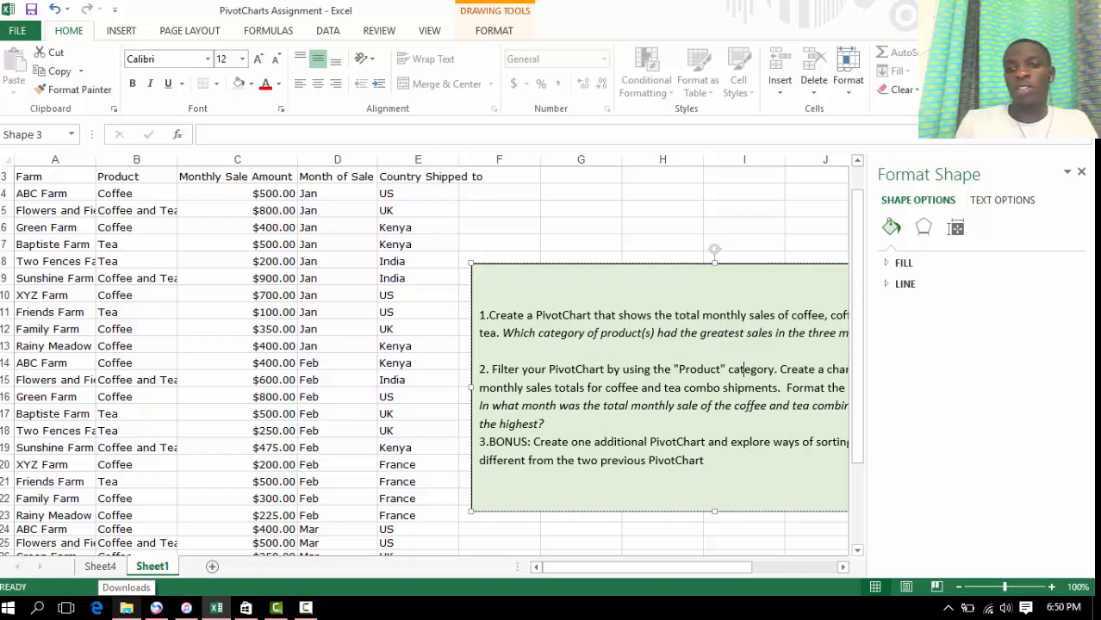
click(1081, 172)
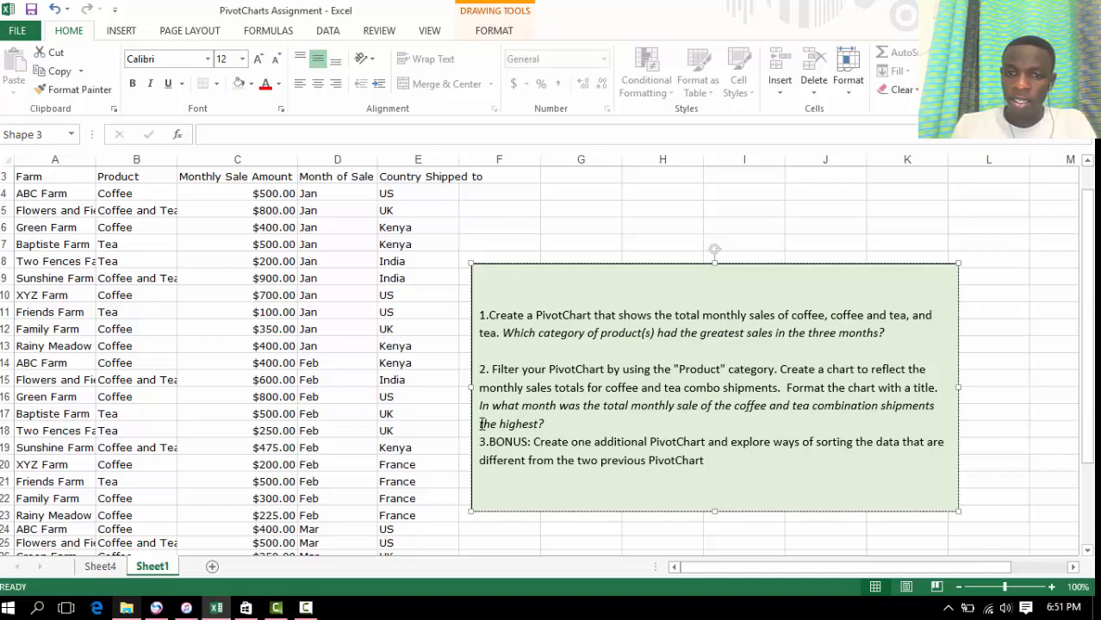
click(105, 570)
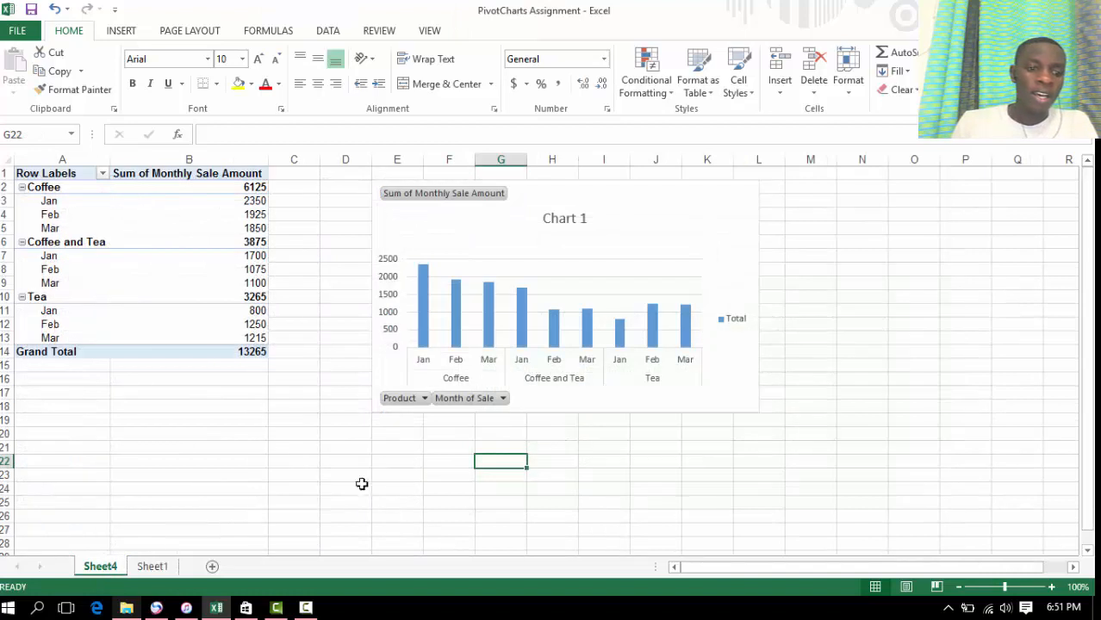
Step: Insert a Stacked Bar PivotChart based on the Sheet4 pivot table's product row labels
click(60, 448)
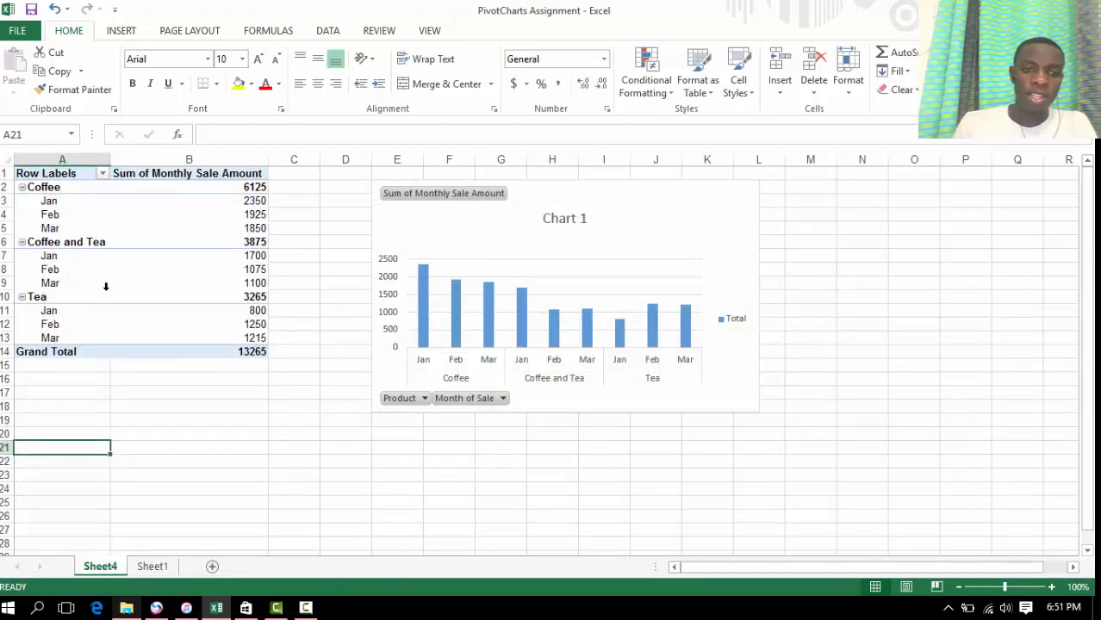
click(106, 289)
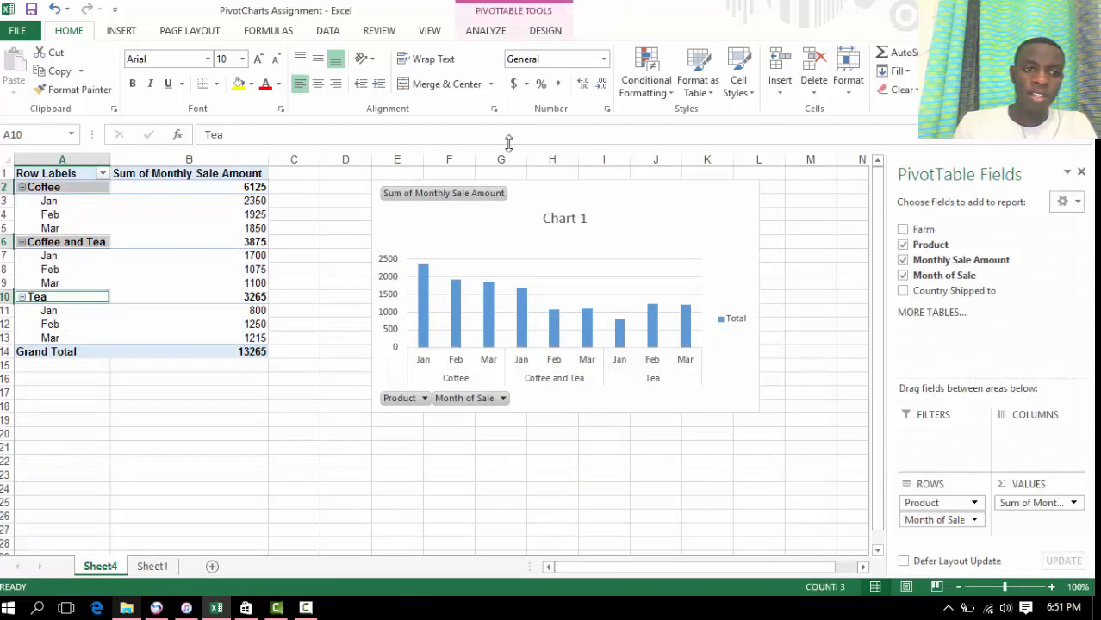
click(126, 32)
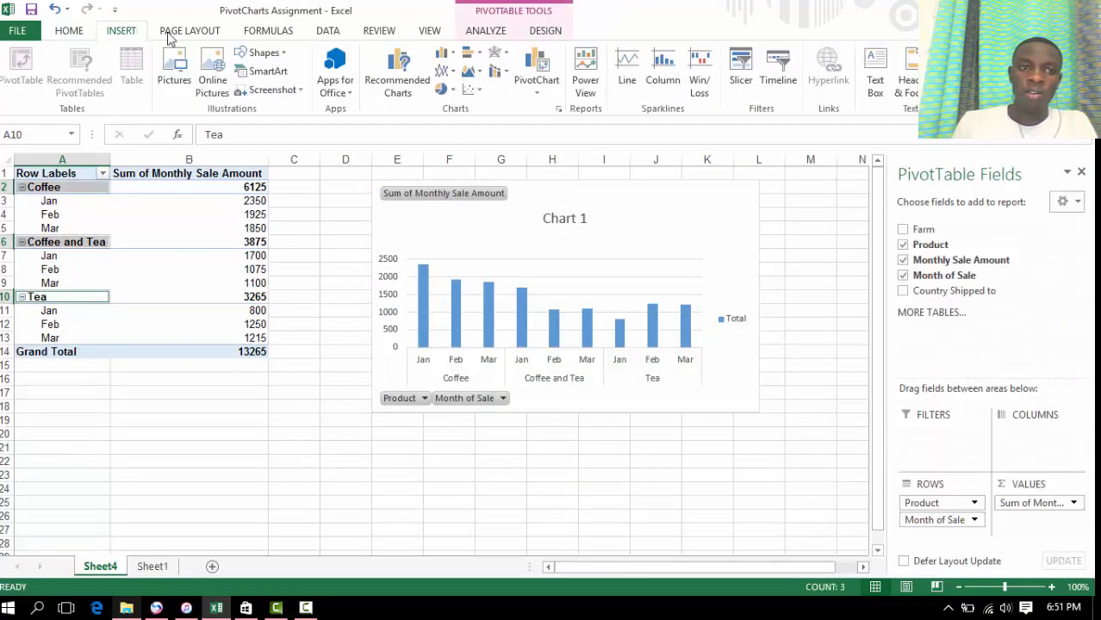
click(539, 60)
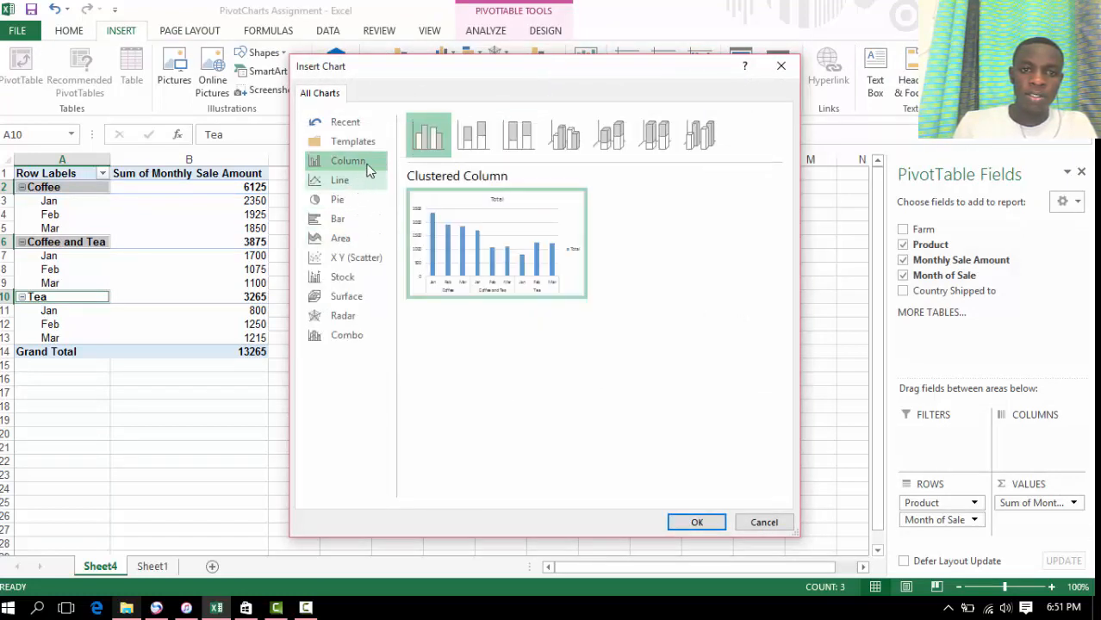
click(337, 222)
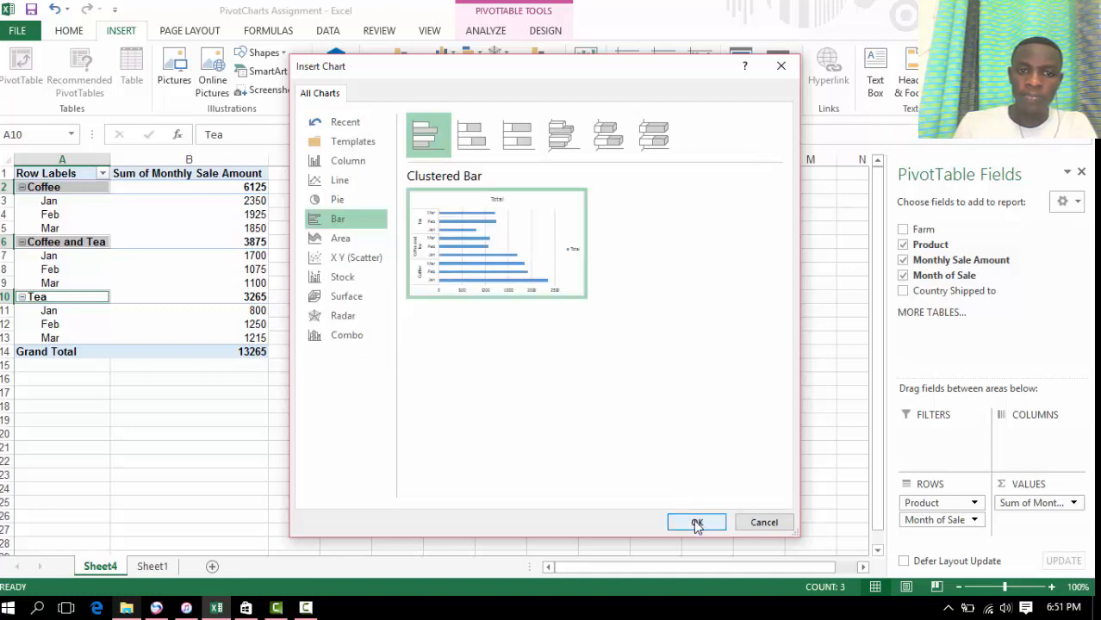
click(516, 132)
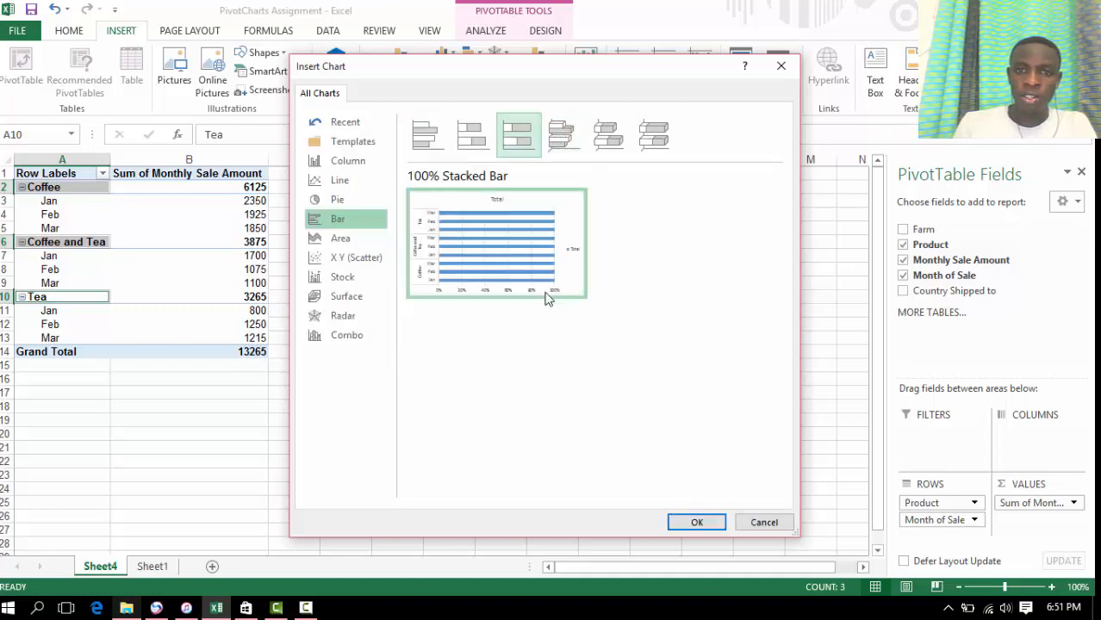
click(426, 137)
click(476, 142)
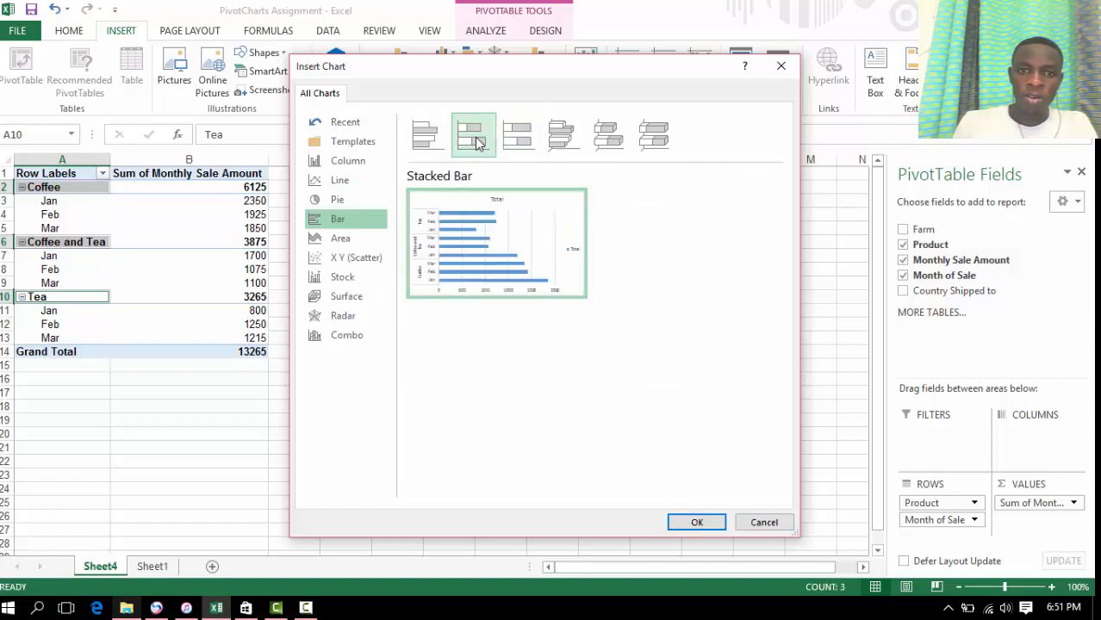
click(422, 138)
click(461, 136)
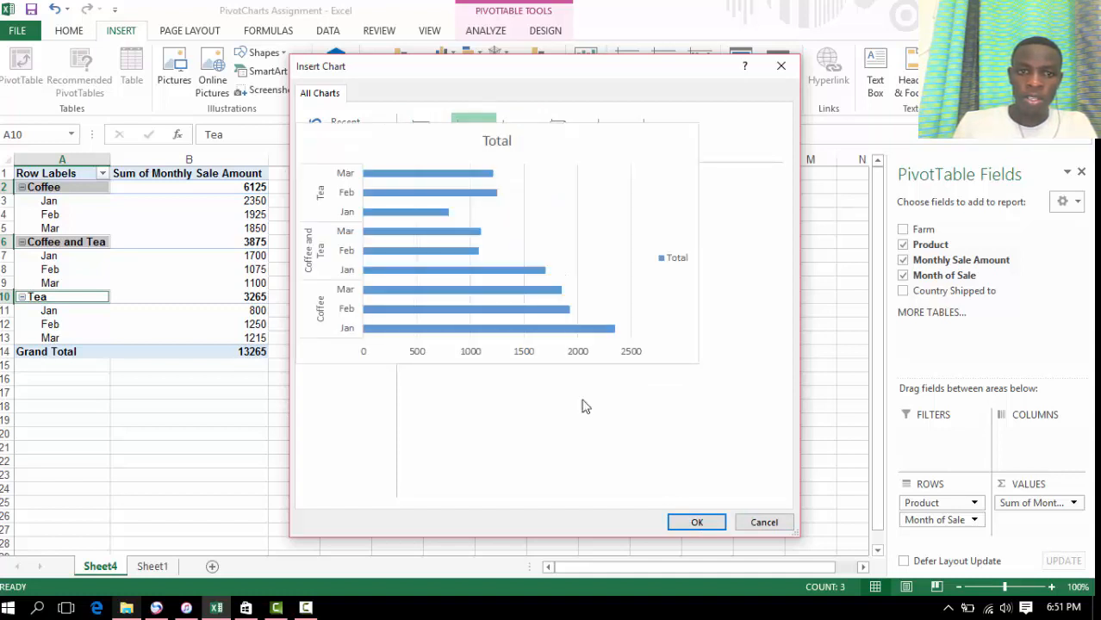
click(696, 522)
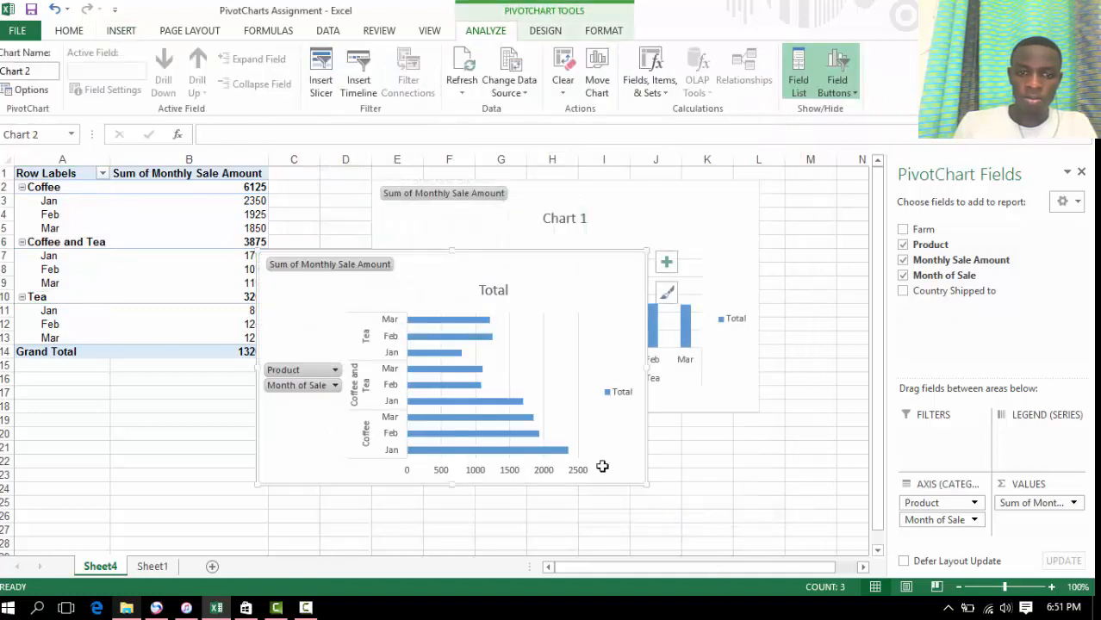
Step: Move the new bar PivotChart directly beneath Chart 1, aligned with its left edge
click(508, 340)
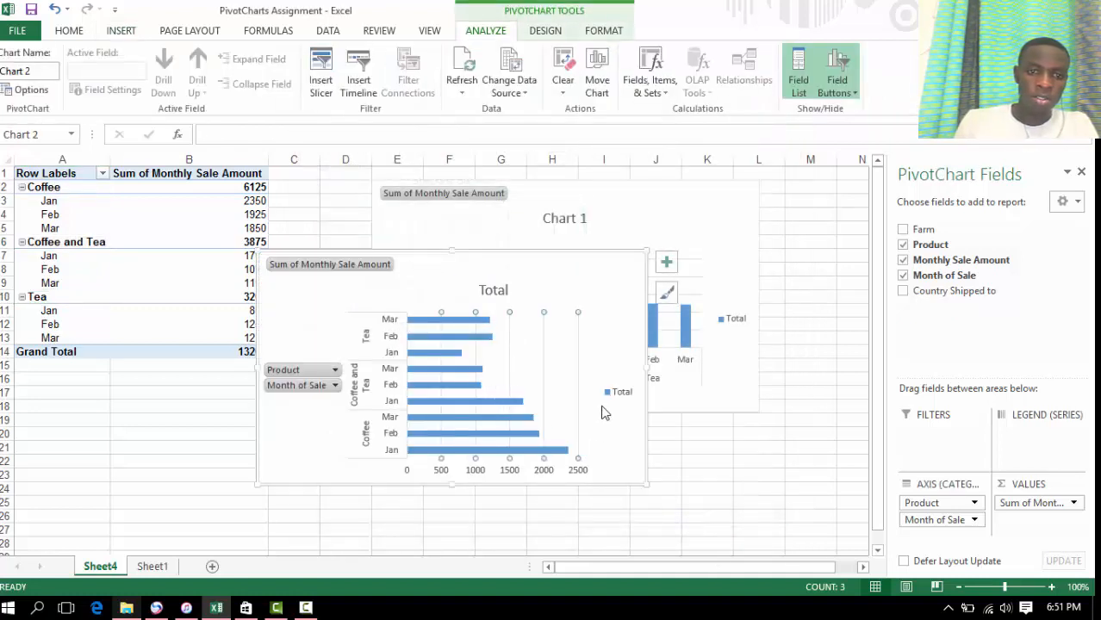
mouse_move(602, 271)
mouse_down()
mouse_move(645, 364)
mouse_move(706, 399)
mouse_move(517, 386)
mouse_move(745, 415)
mouse_move(712, 426)
mouse_move(716, 435)
mouse_up()
drag(875, 420, 883, 510)
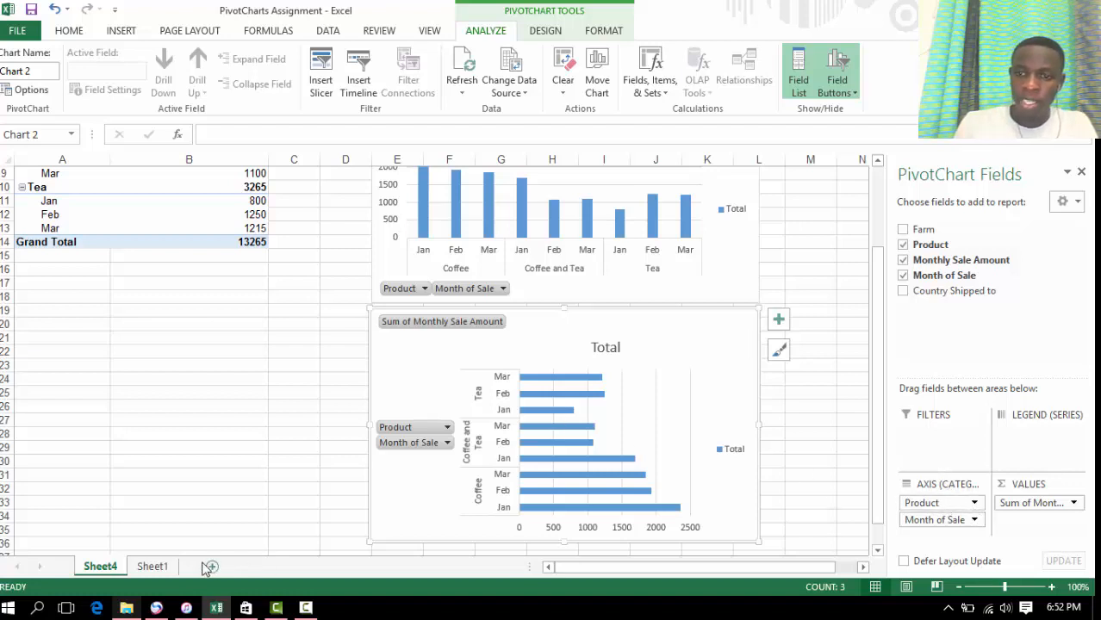
Step: Recheck the Sheet1 instructions and move Product from the axis categories of Chart 1 on Sheet4 to its report filters
click(152, 566)
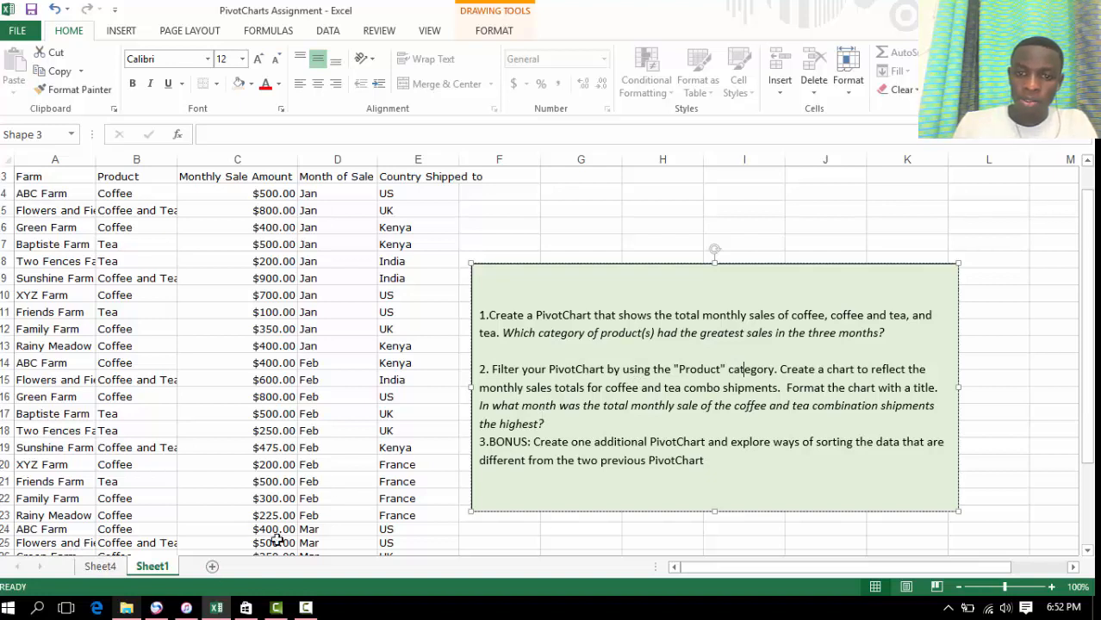
click(99, 567)
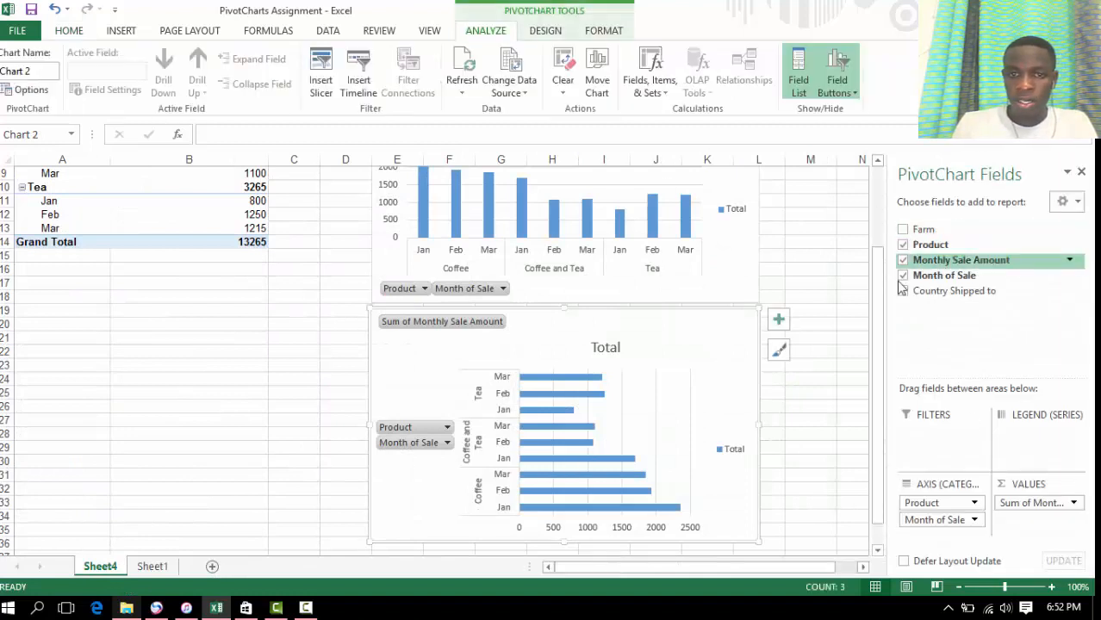
drag(878, 289, 871, 207)
click(600, 205)
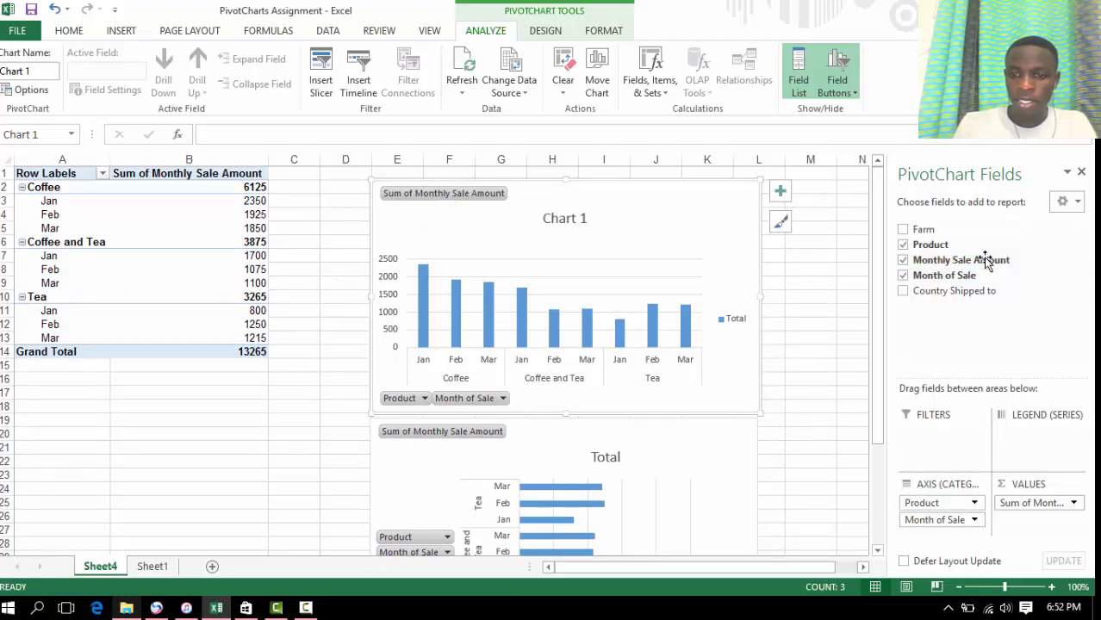
drag(925, 506, 930, 437)
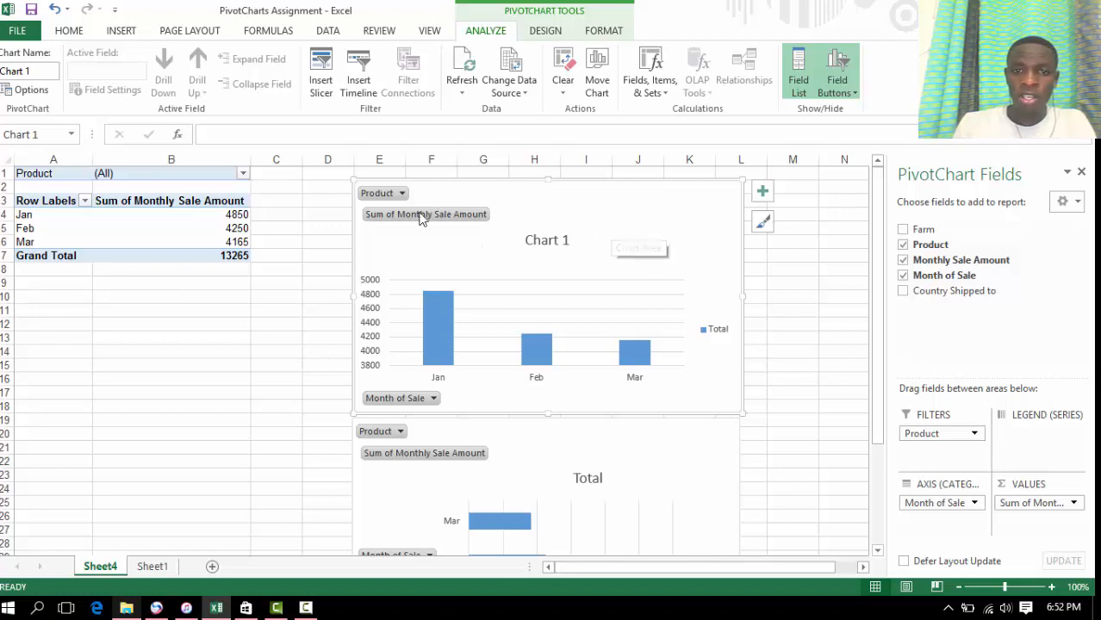
Step: Recheck the Sheet1 instructions and filter the bar PivotChart on Sheet4 by Product to show only Coffee and Tea
drag(879, 315, 875, 450)
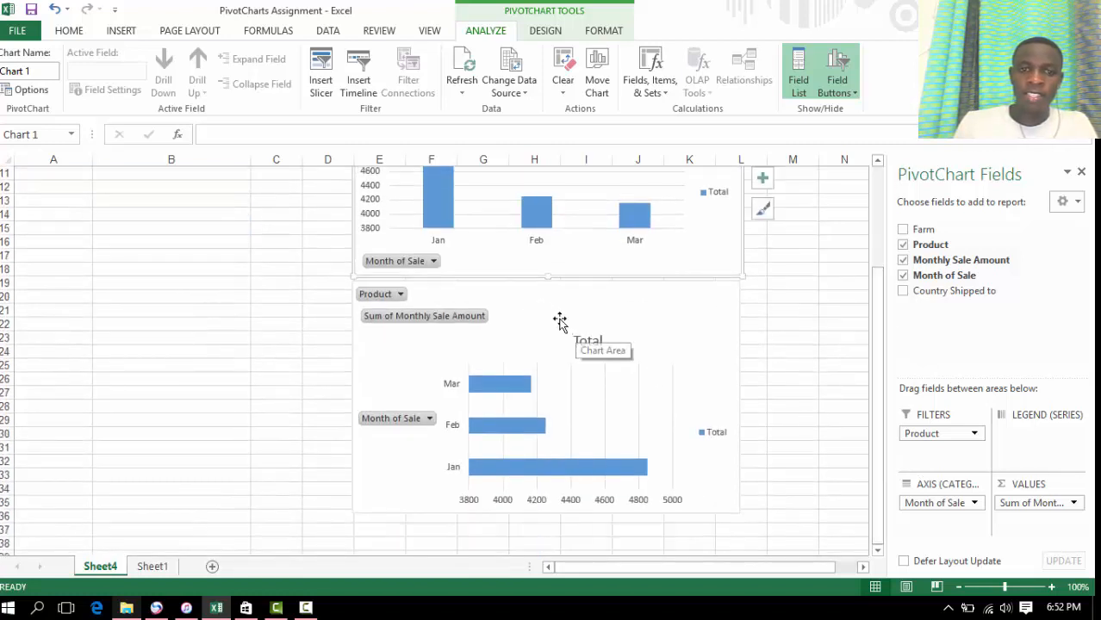
click(699, 333)
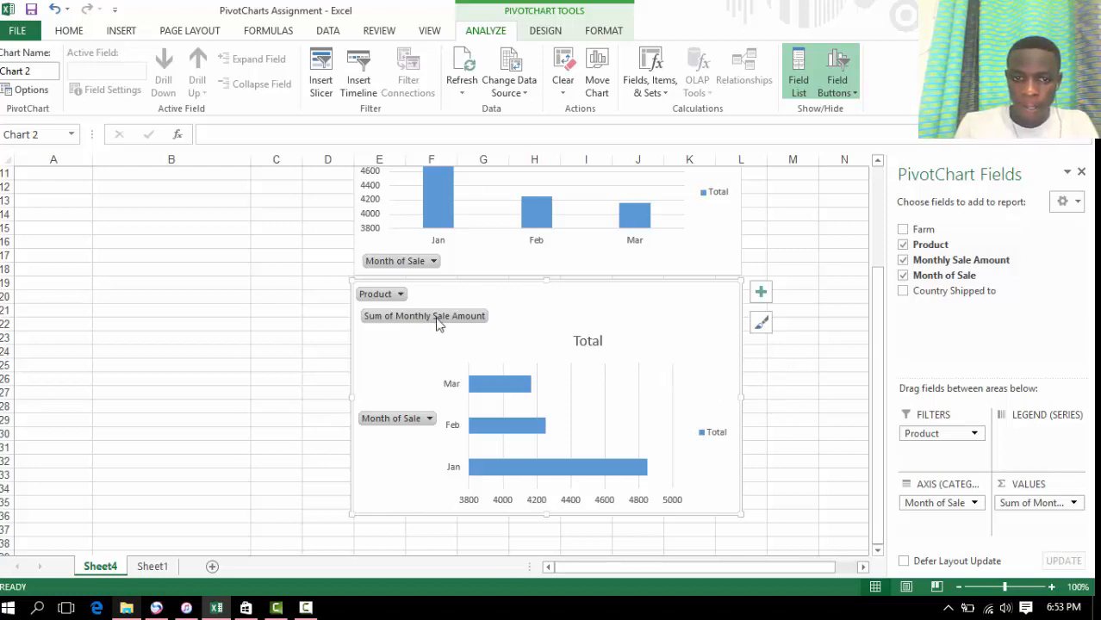
click(154, 566)
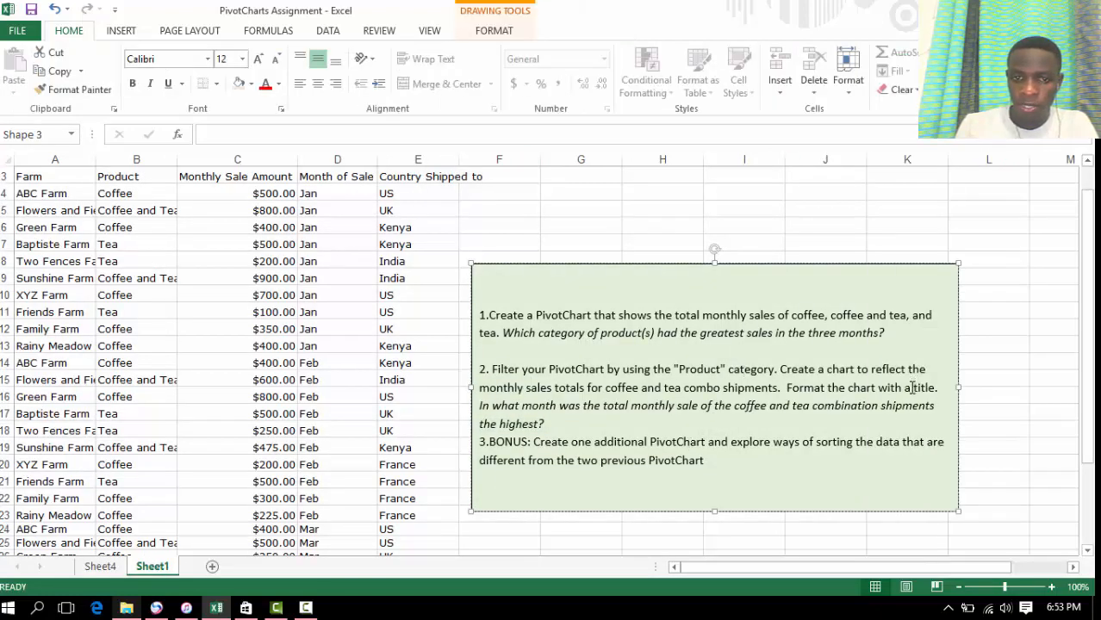
scroll(888, 445, down, 2)
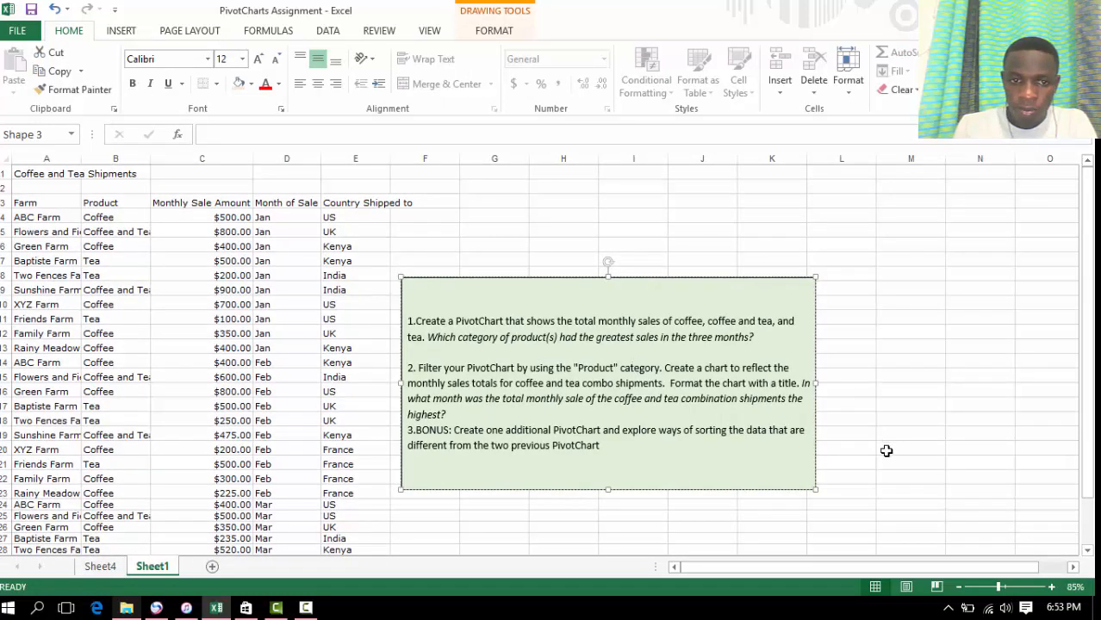
scroll(887, 450, up, 1)
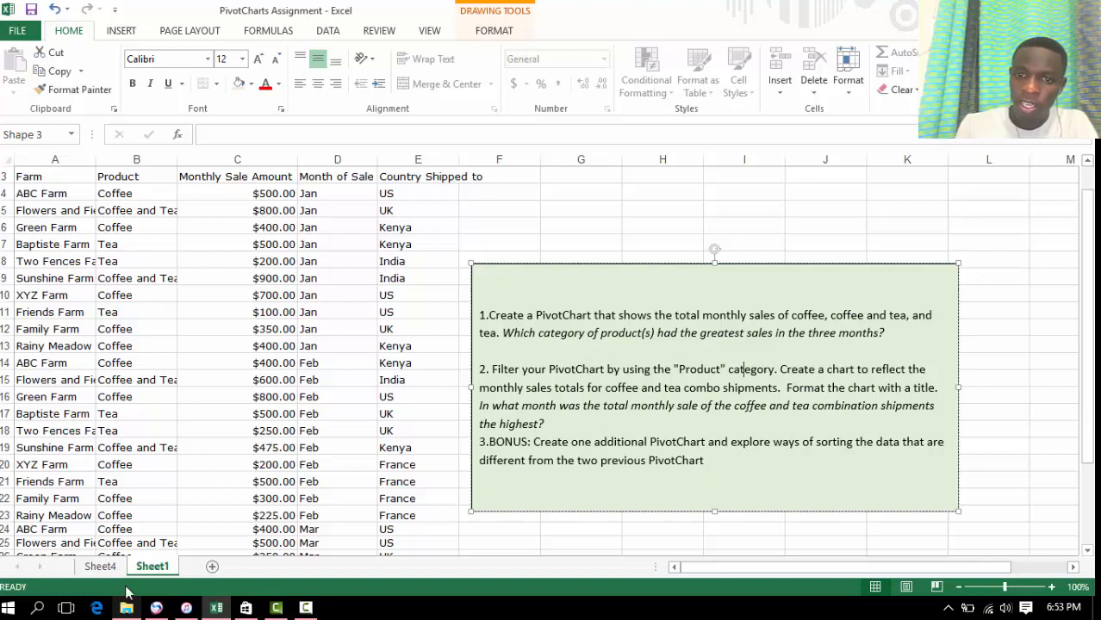
click(99, 566)
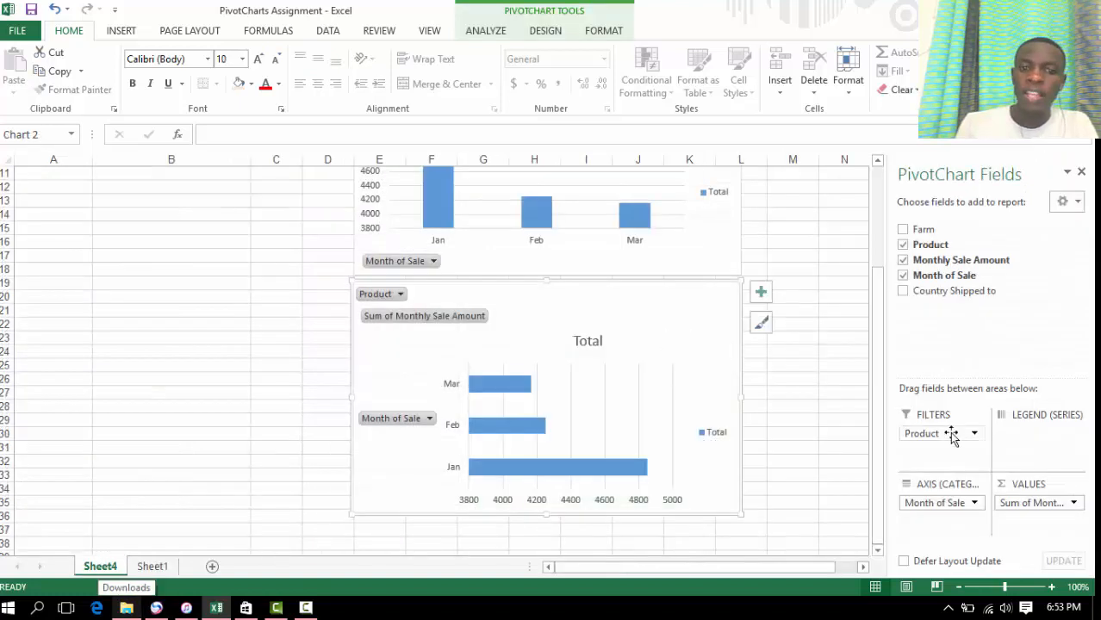
click(393, 295)
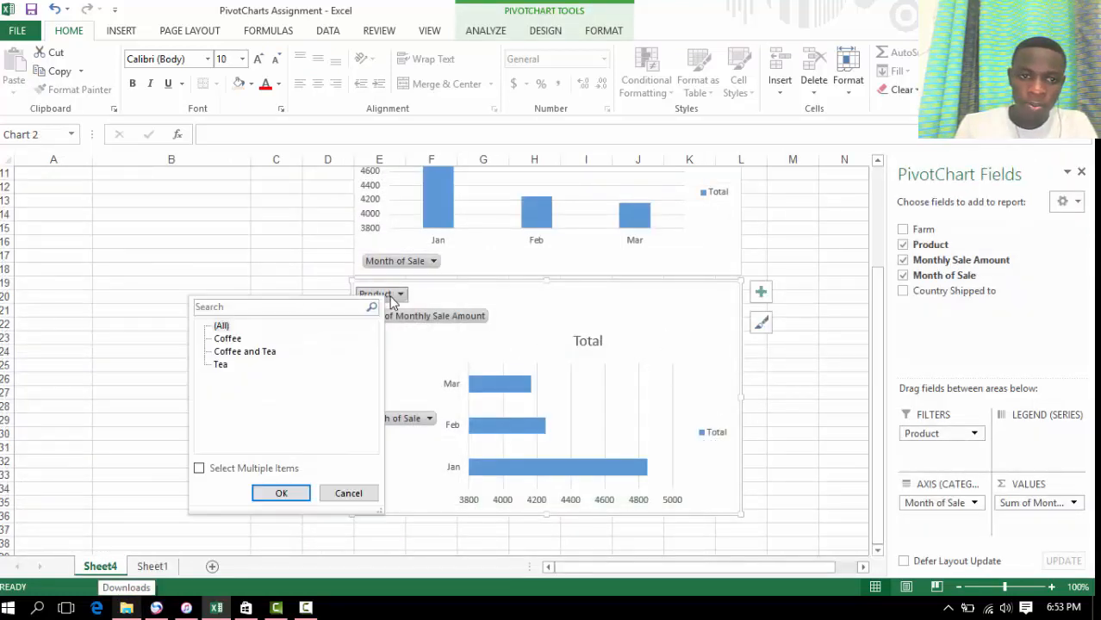
click(245, 352)
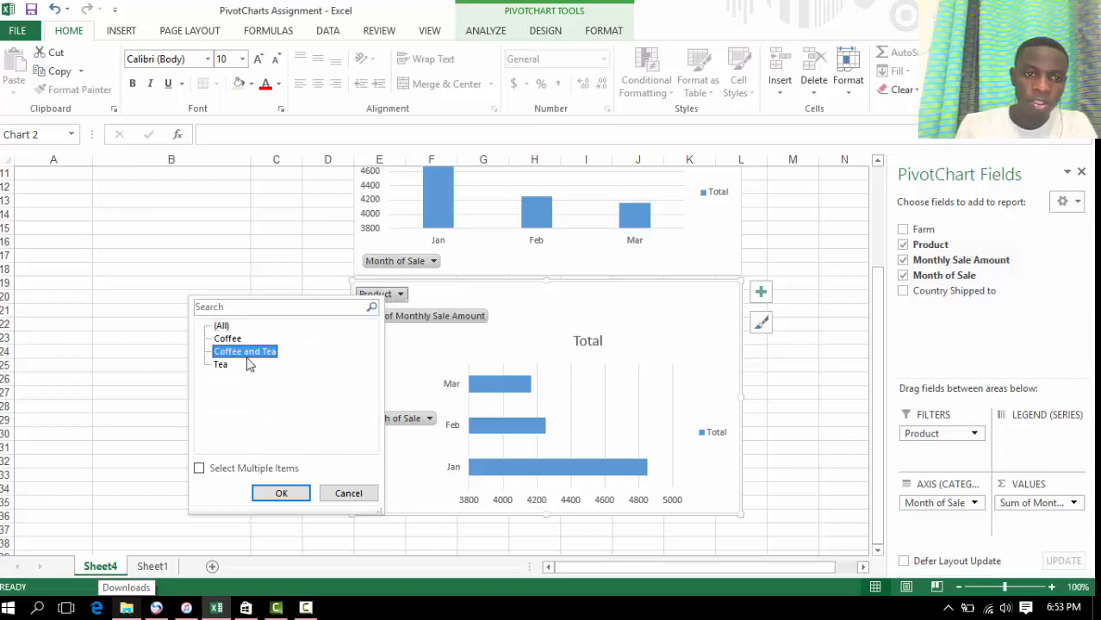
click(284, 493)
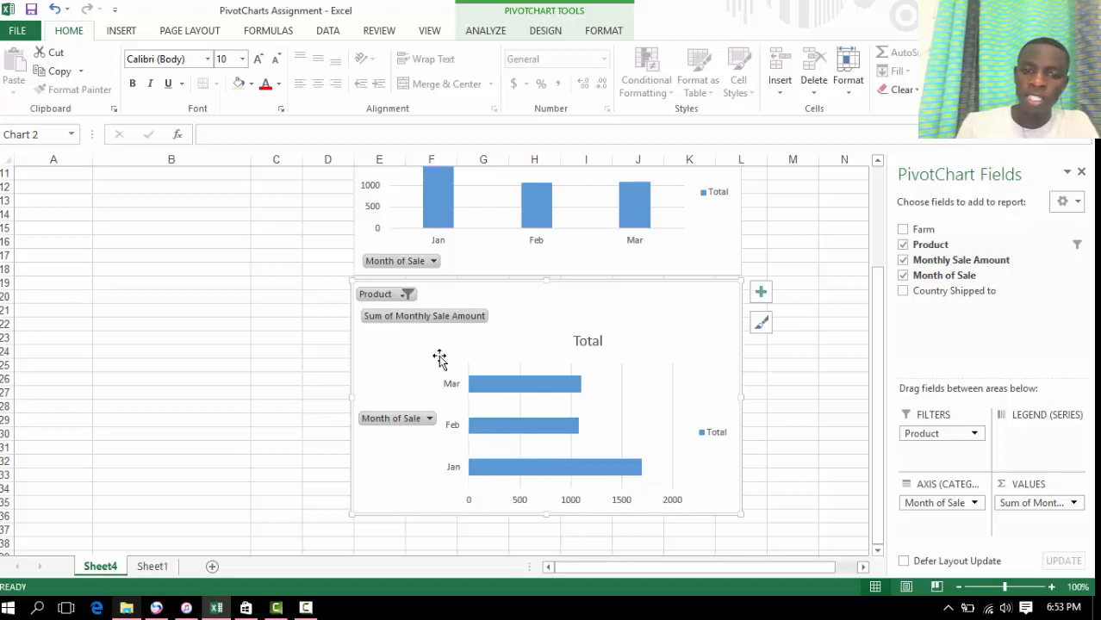
click(403, 294)
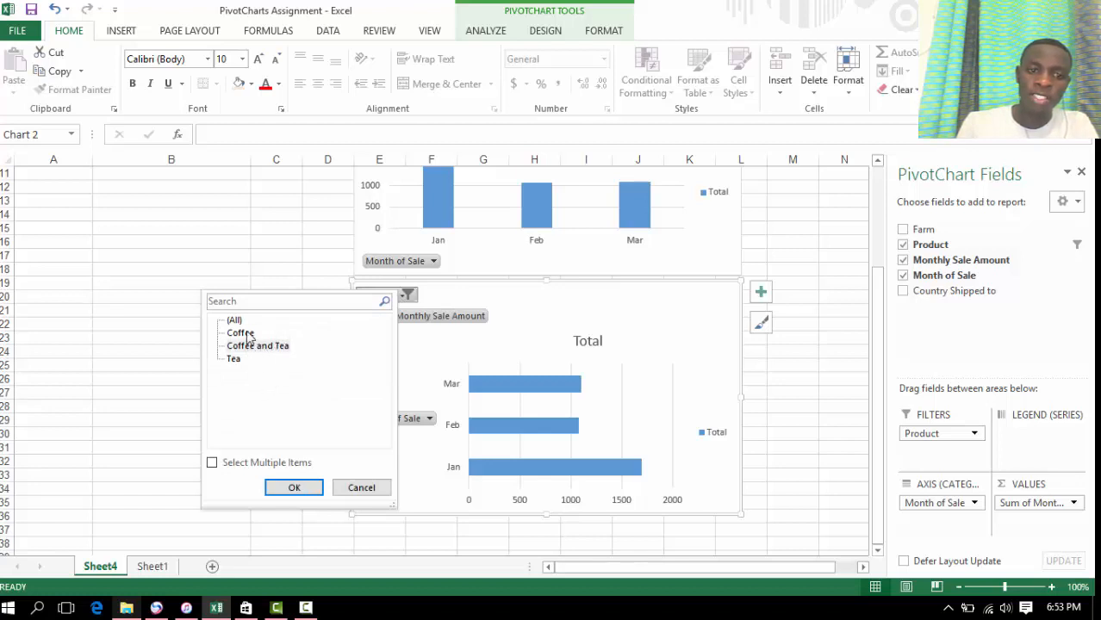
click(609, 344)
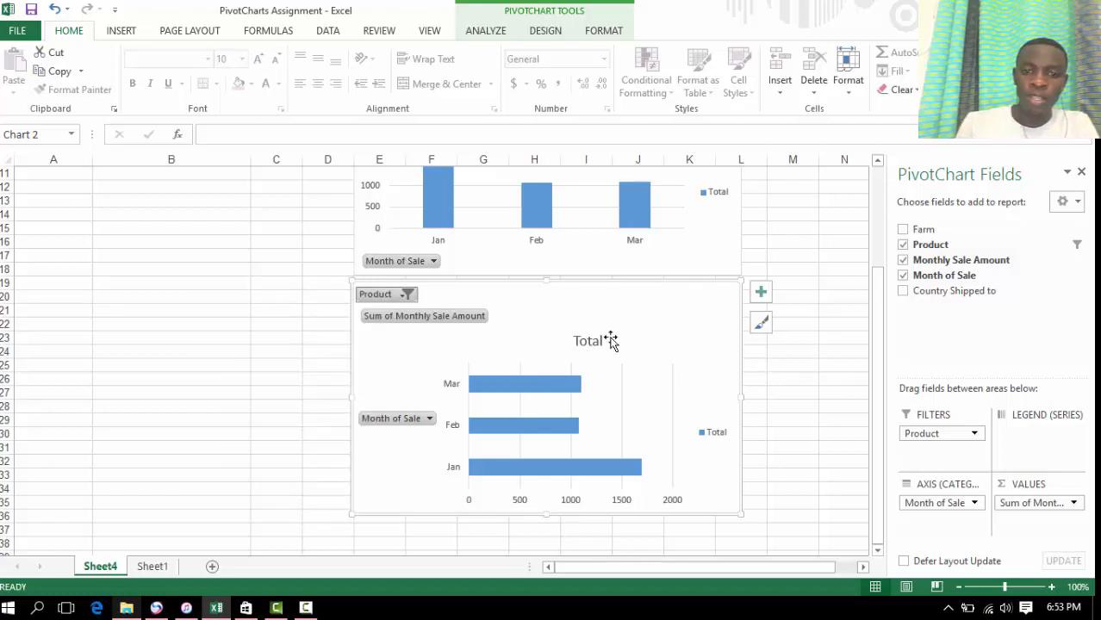
Step: Retitle the bar PivotChart on Sheet4 as "Coffee and Tea Combo" after rechecking the Sheet1 instructions
click(151, 567)
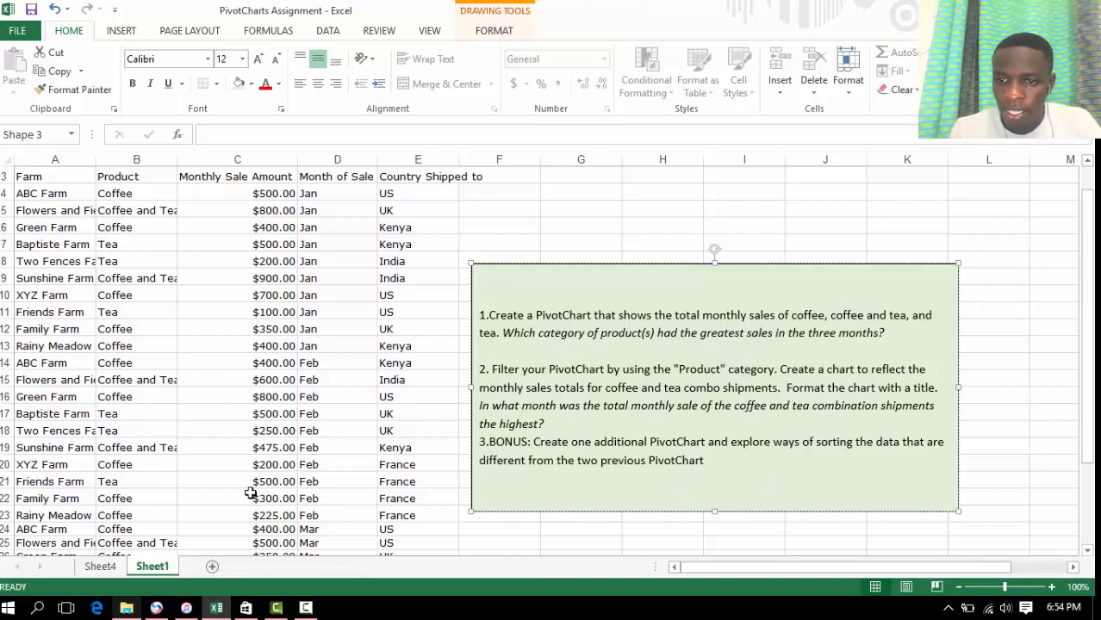
click(100, 568)
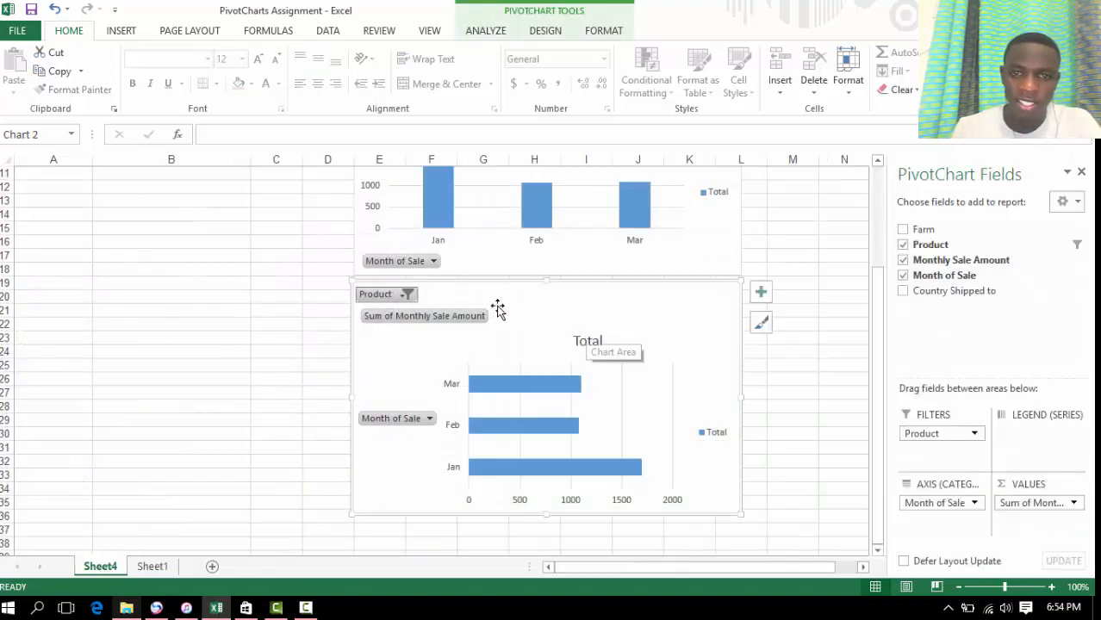
double_click(590, 338)
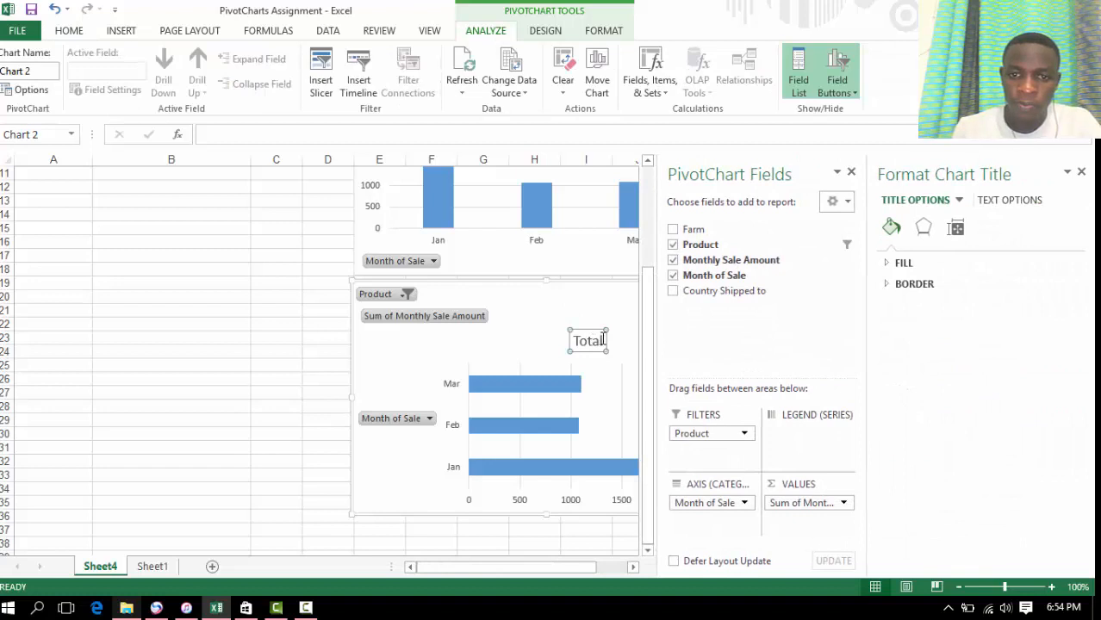
drag(602, 339, 577, 340)
key(BackSpace)
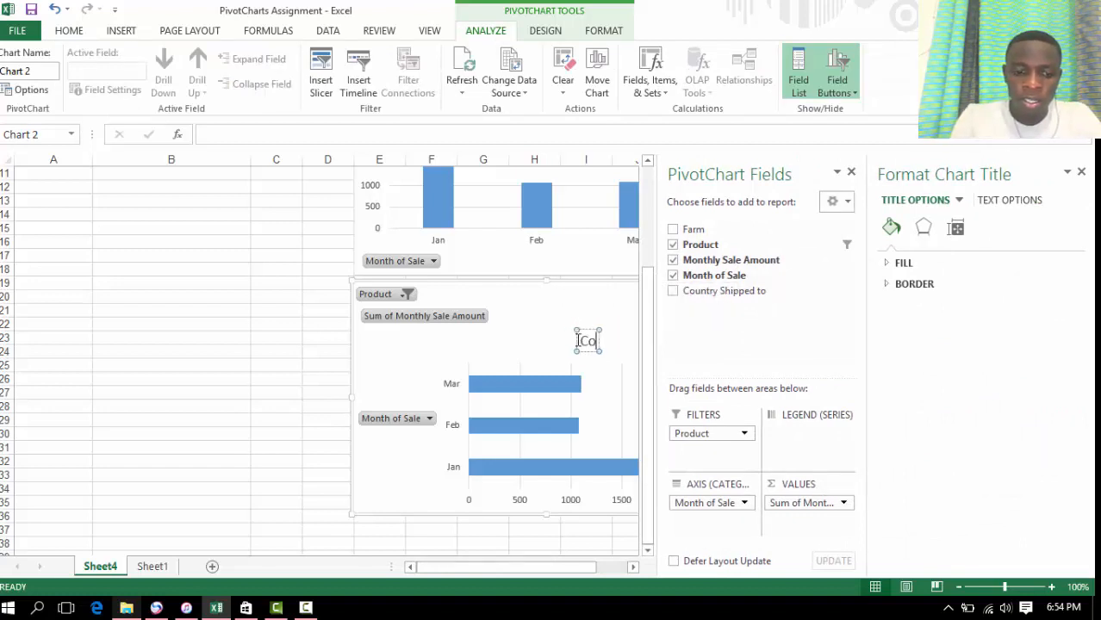
text(Coffee)
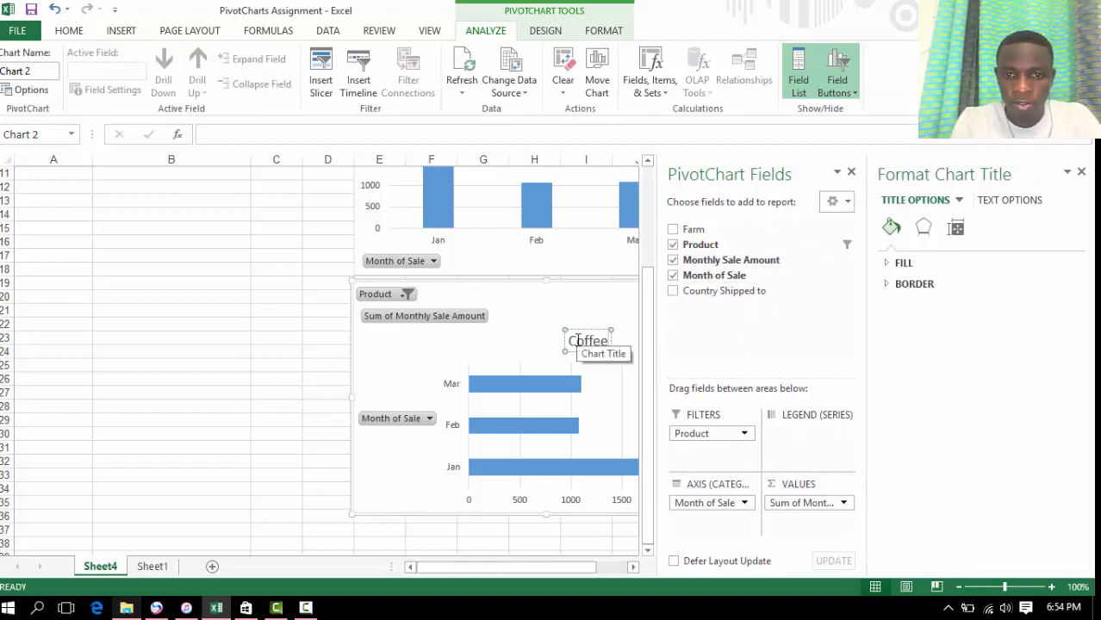
text( and Tea)
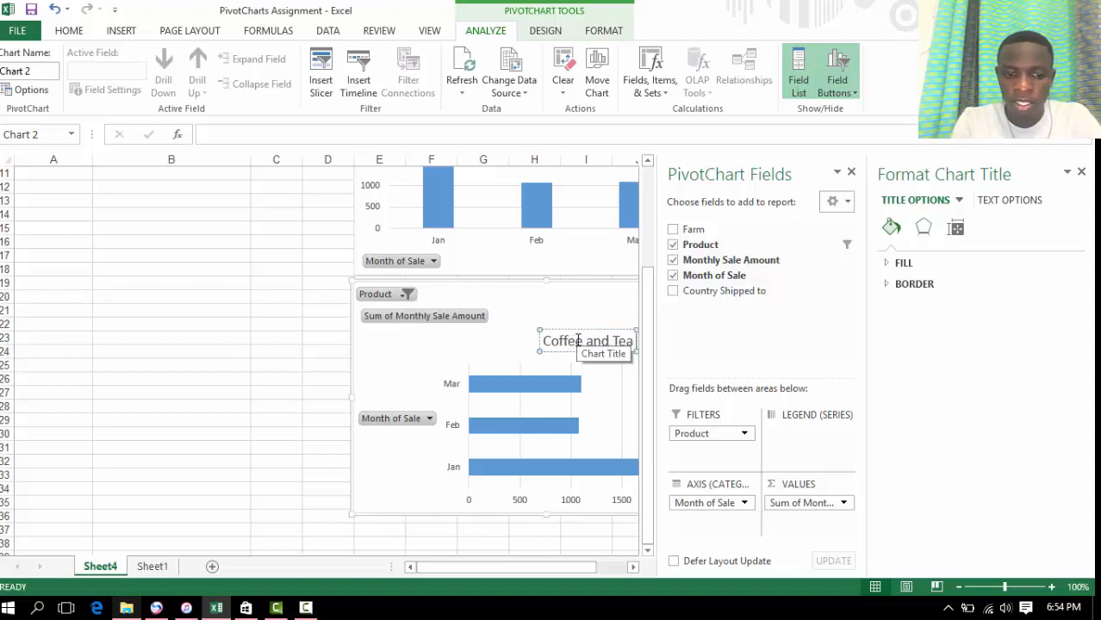
text( Co)
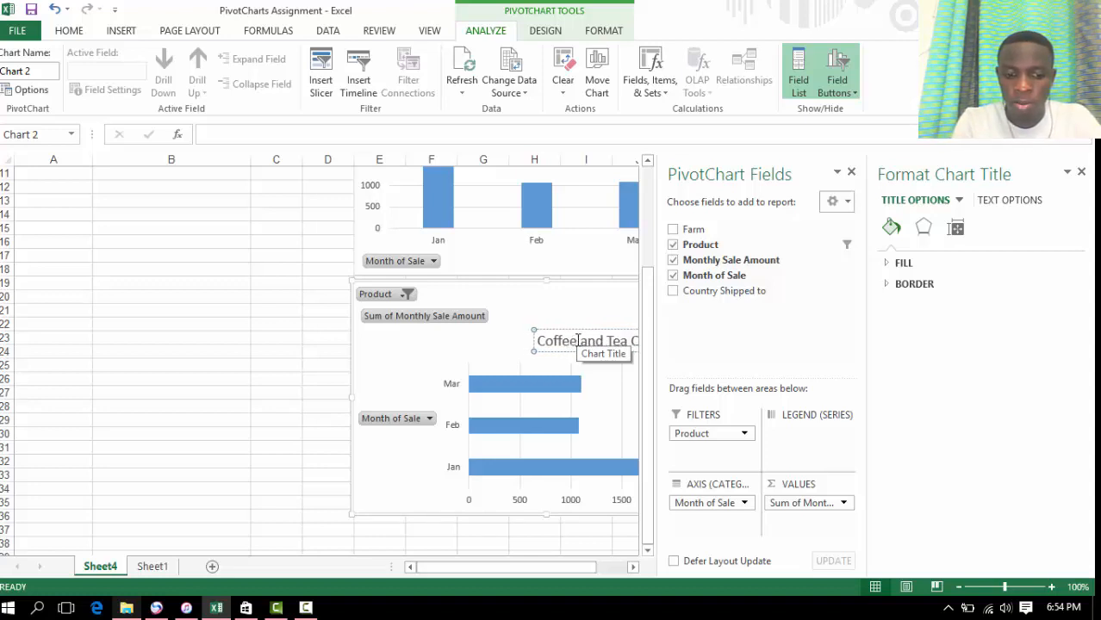
text(m)
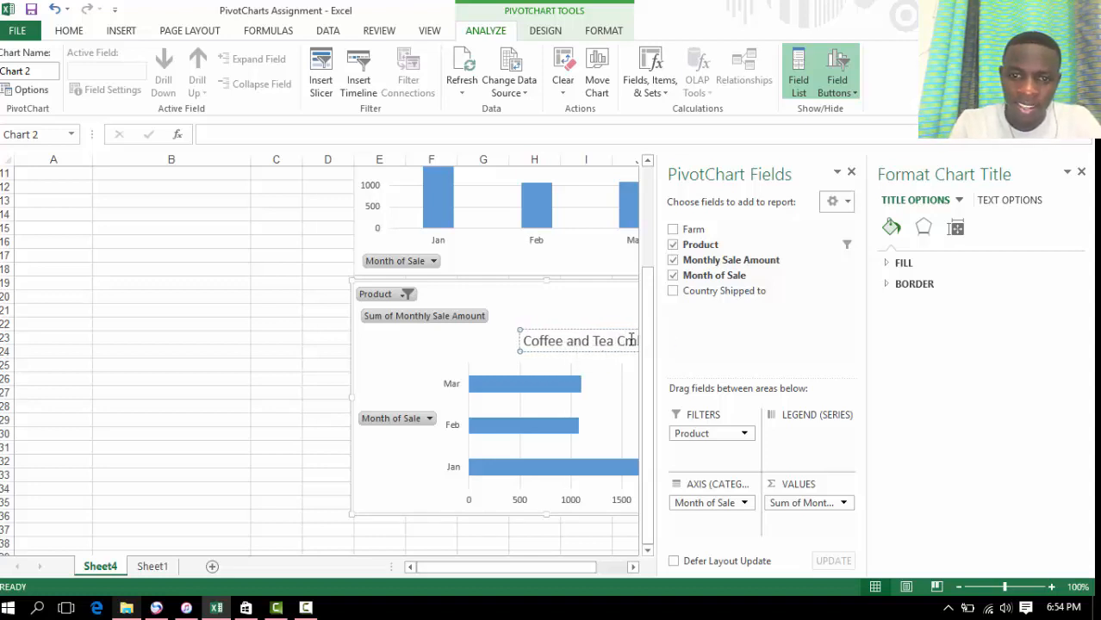
text(po)
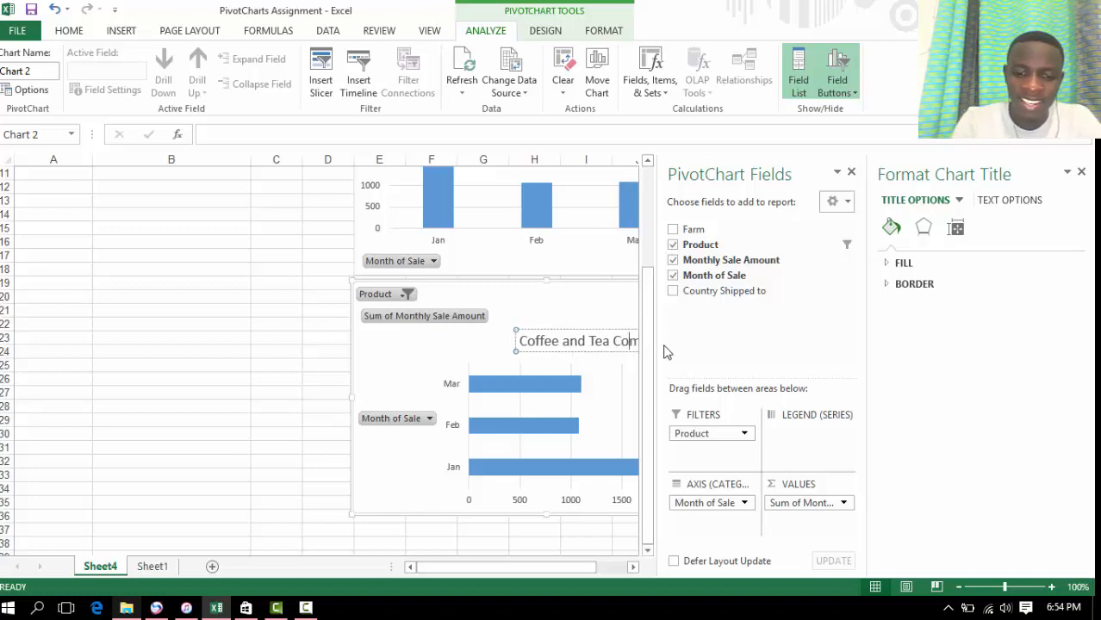
Step: Close the PivotChart Fields and Format Chart Title panes and deselect the Coffee and Tea Combo chart
click(852, 171)
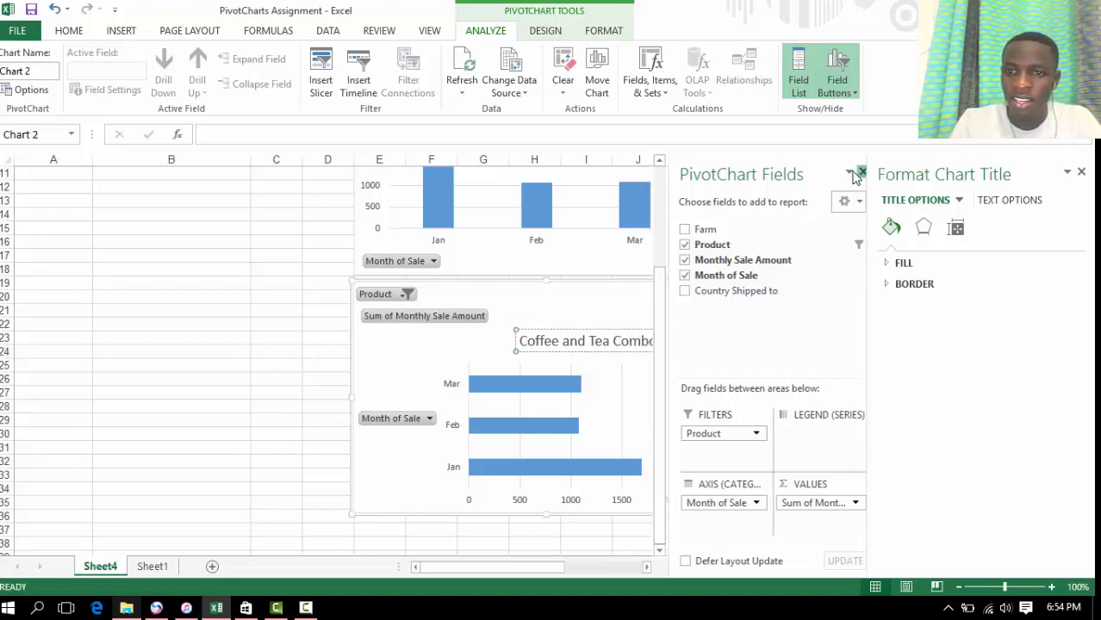
click(1081, 172)
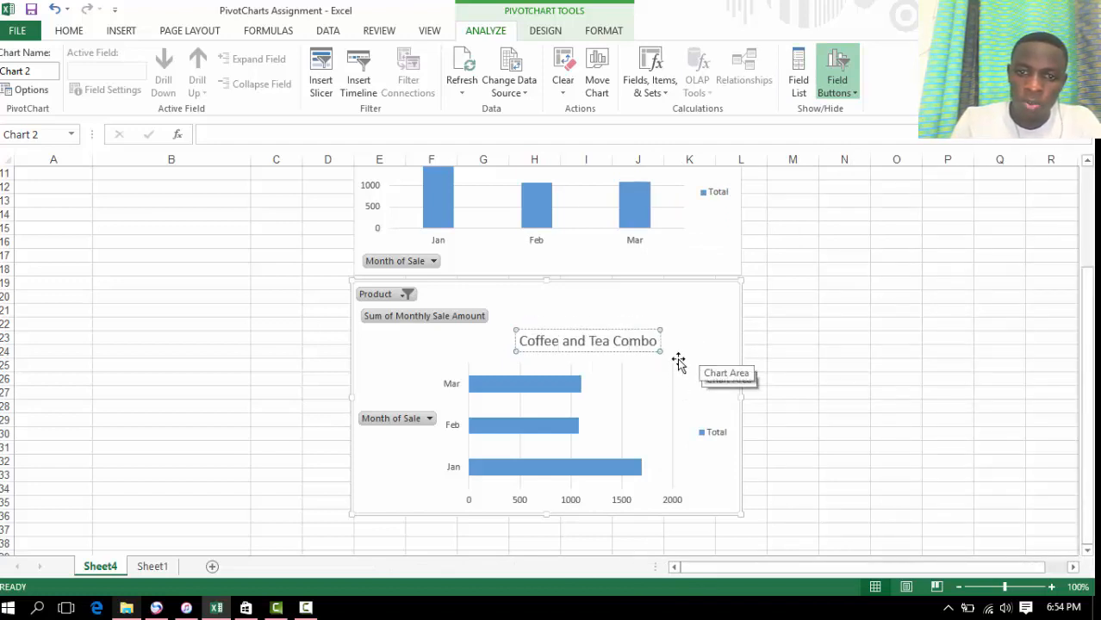
click(657, 342)
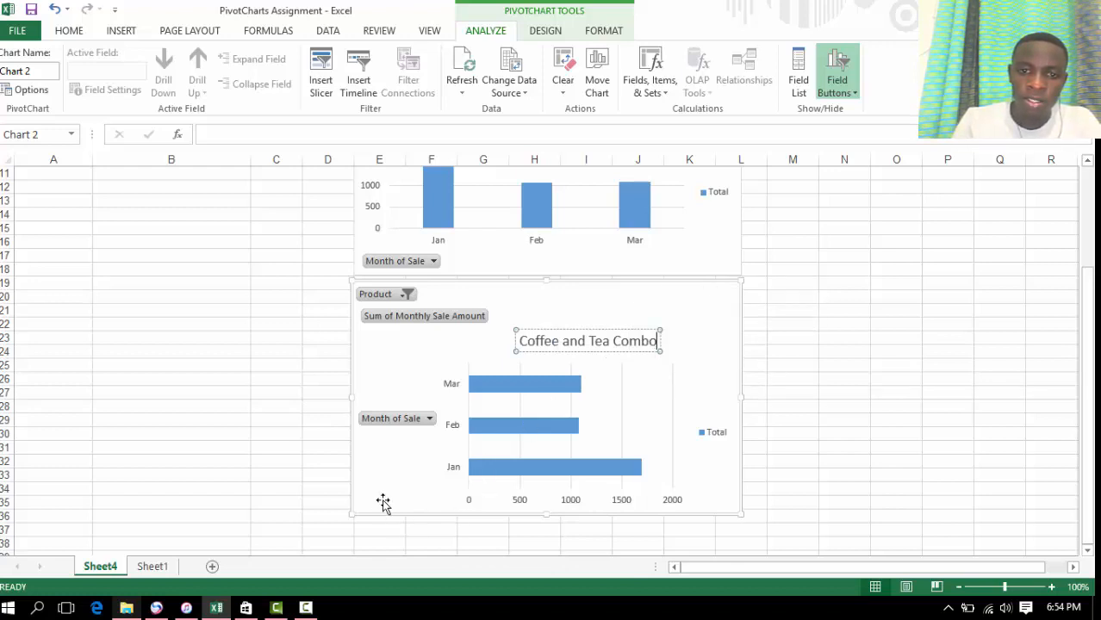
click(228, 470)
click(391, 492)
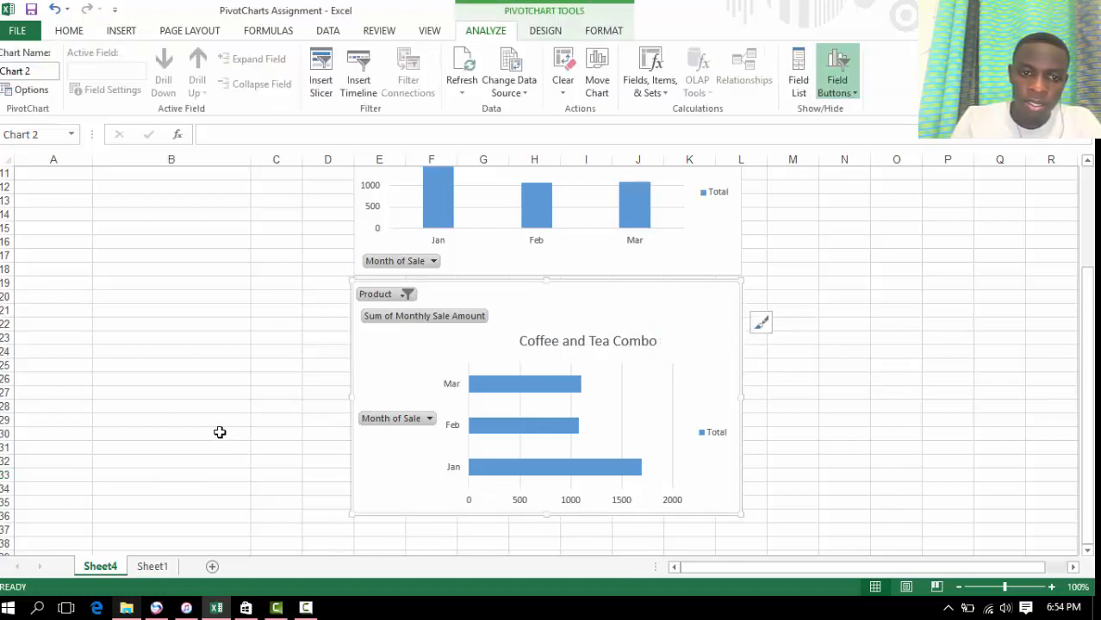
click(218, 434)
Step: Reread the Sheet1 questions and reset the Product filter of Chart 1 on Sheet4 to (All)
click(153, 567)
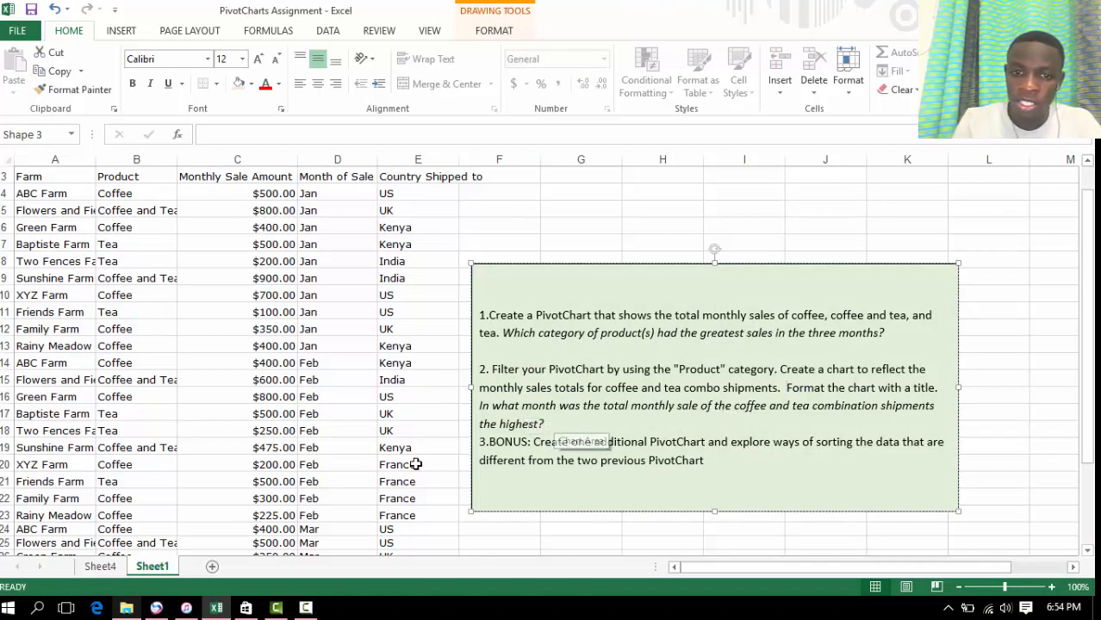
click(103, 565)
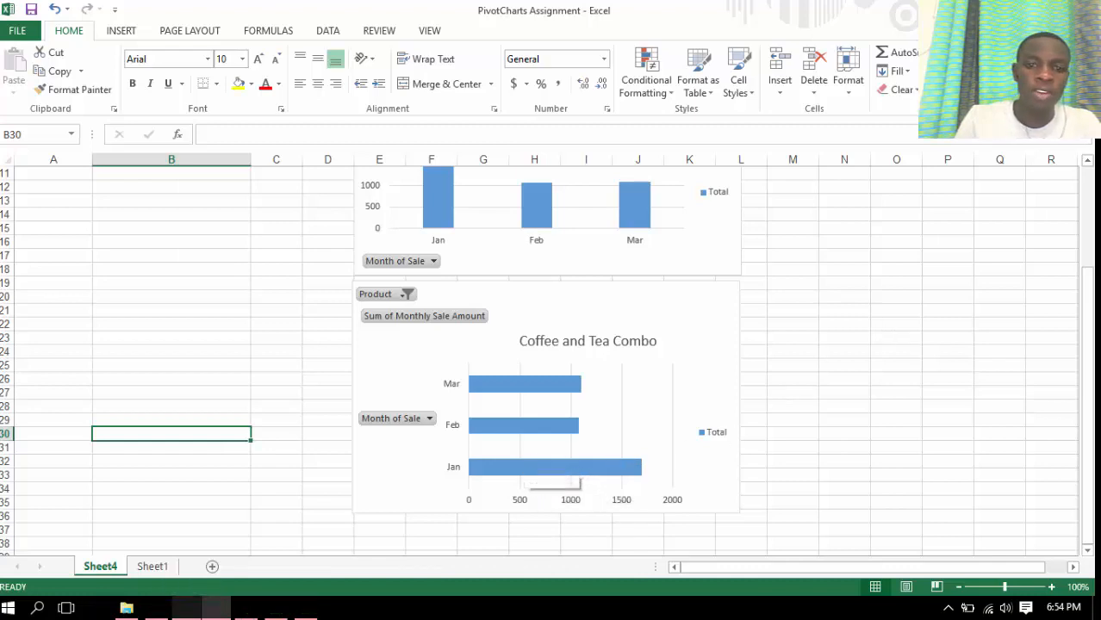
click(1091, 323)
drag(1091, 323, 942, 170)
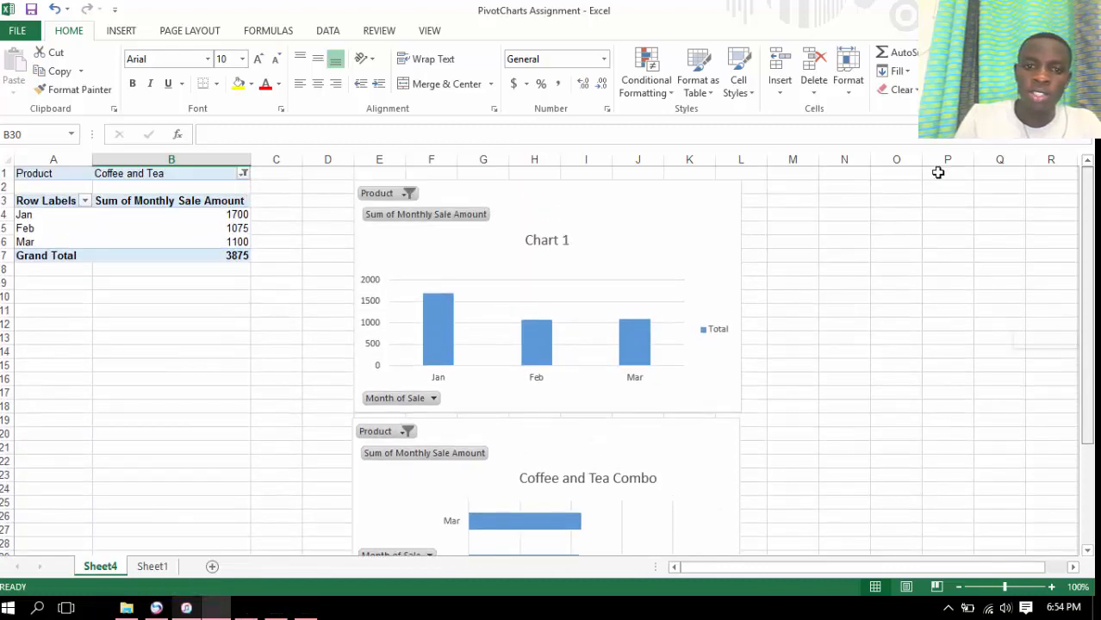
click(383, 193)
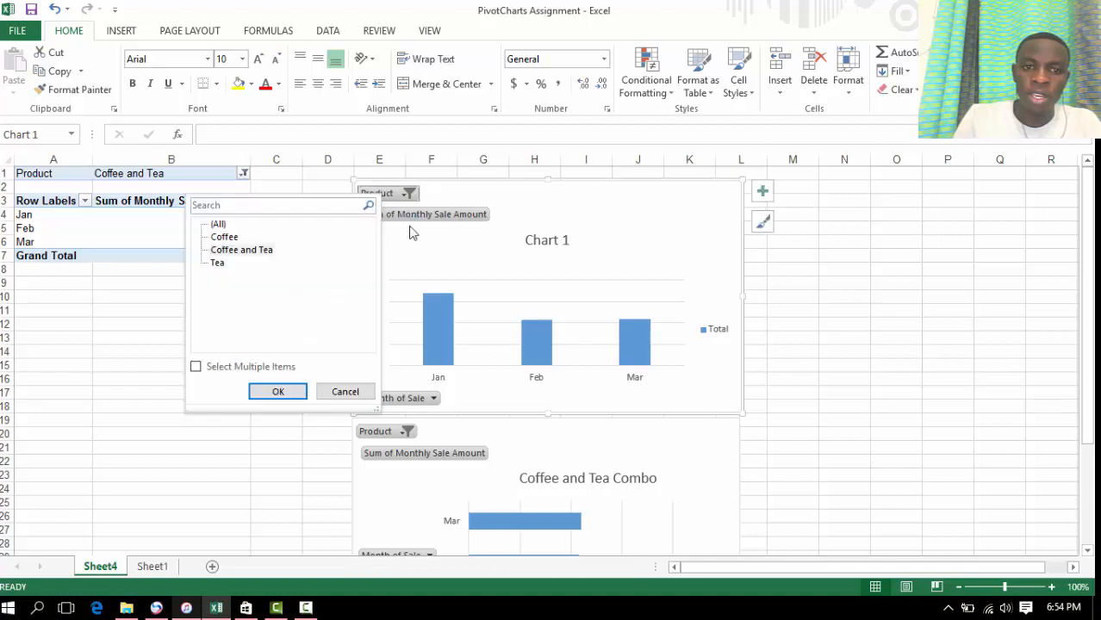
click(221, 224)
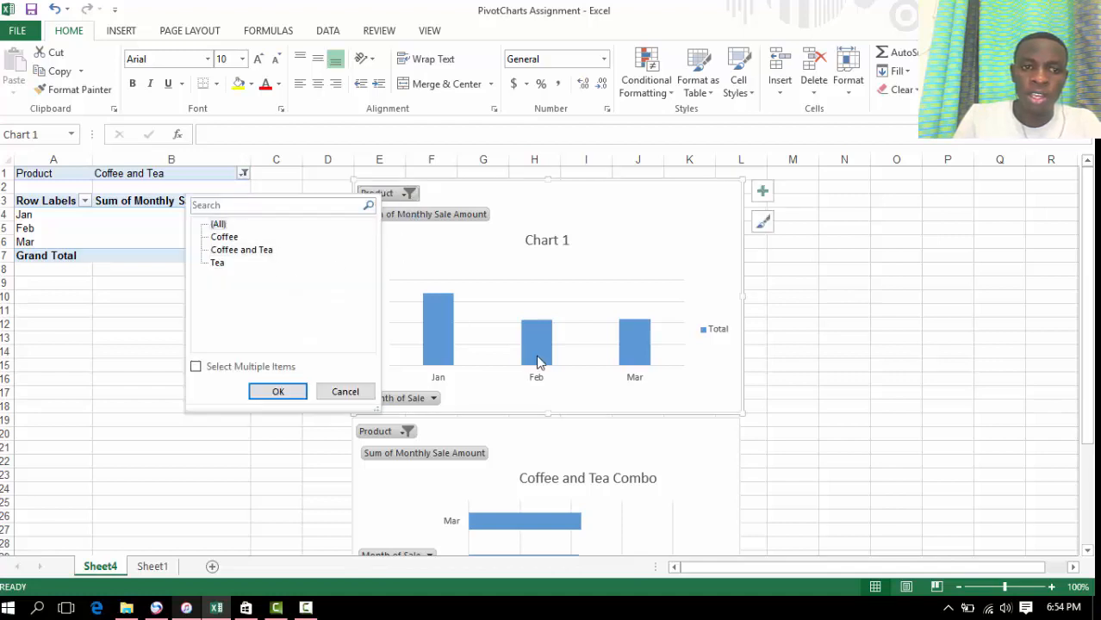
click(251, 392)
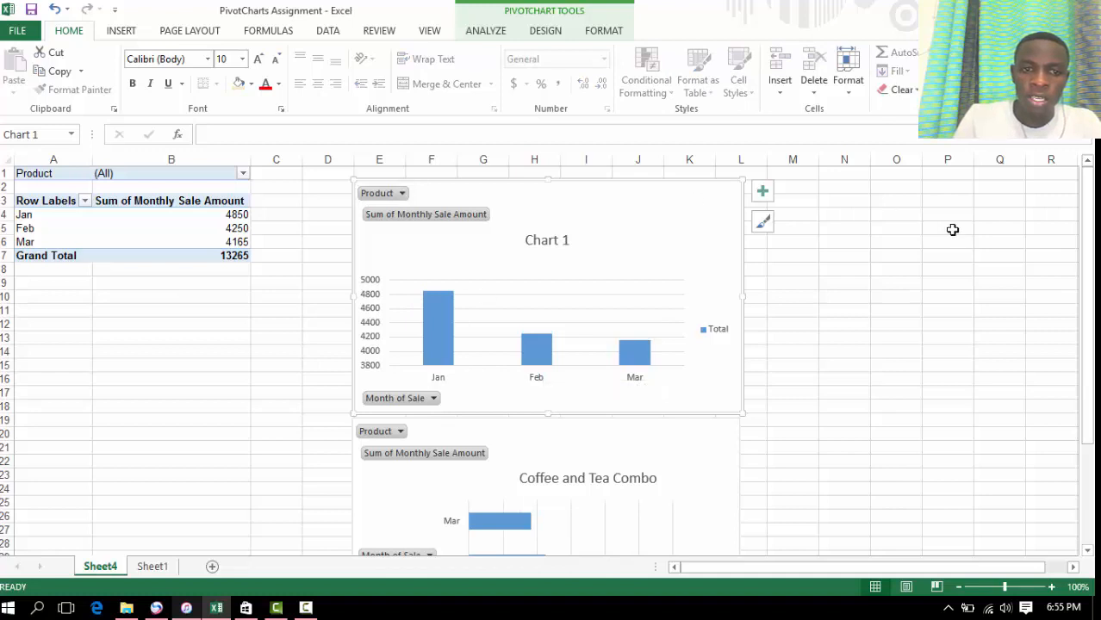
Step: Hide the field buttons on Chart 1 and show them again, with the Format Chart Area pane closed
double_click(628, 224)
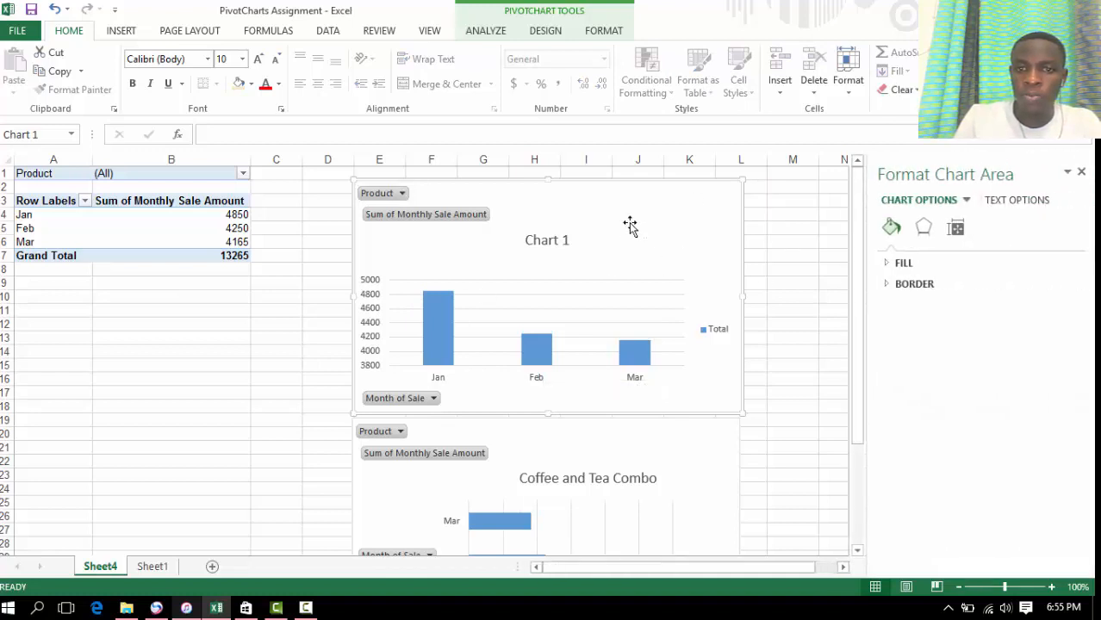
click(1082, 172)
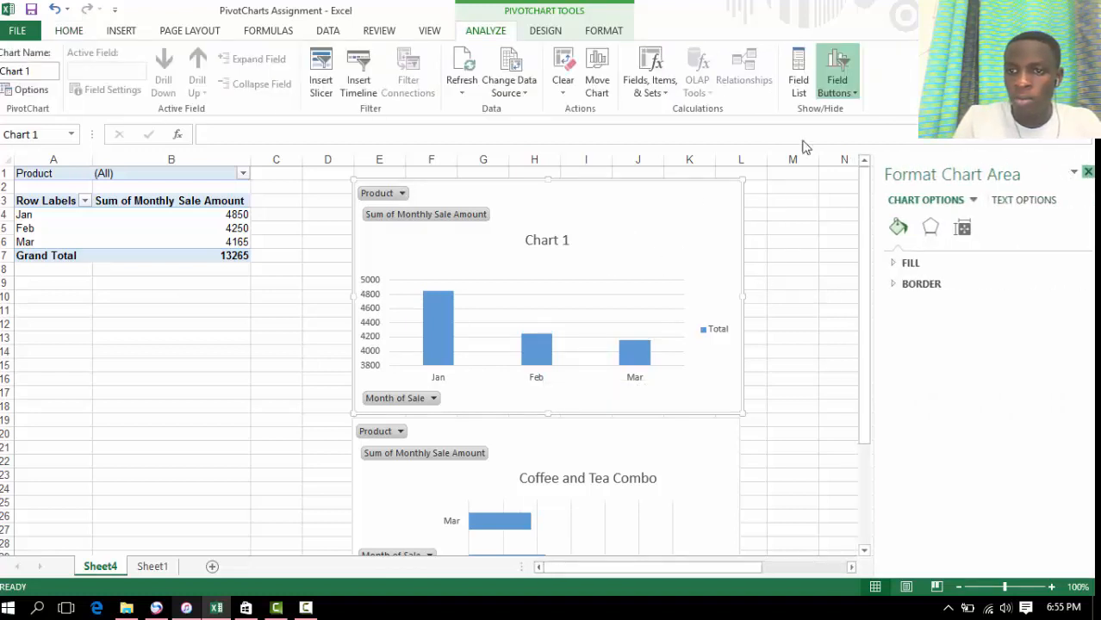
click(837, 69)
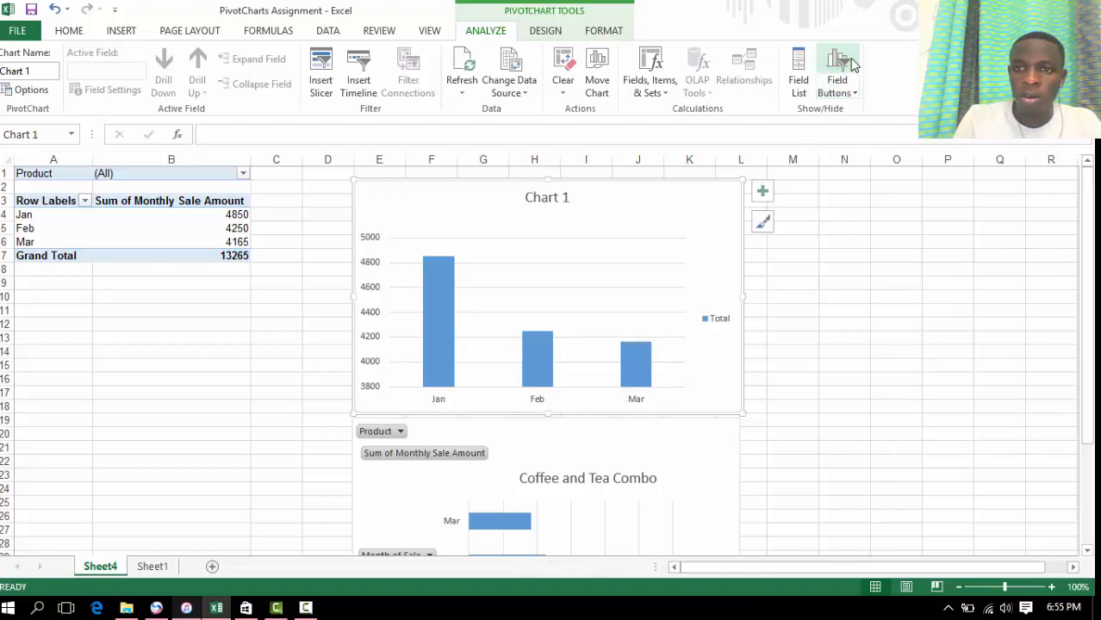
click(846, 65)
click(845, 63)
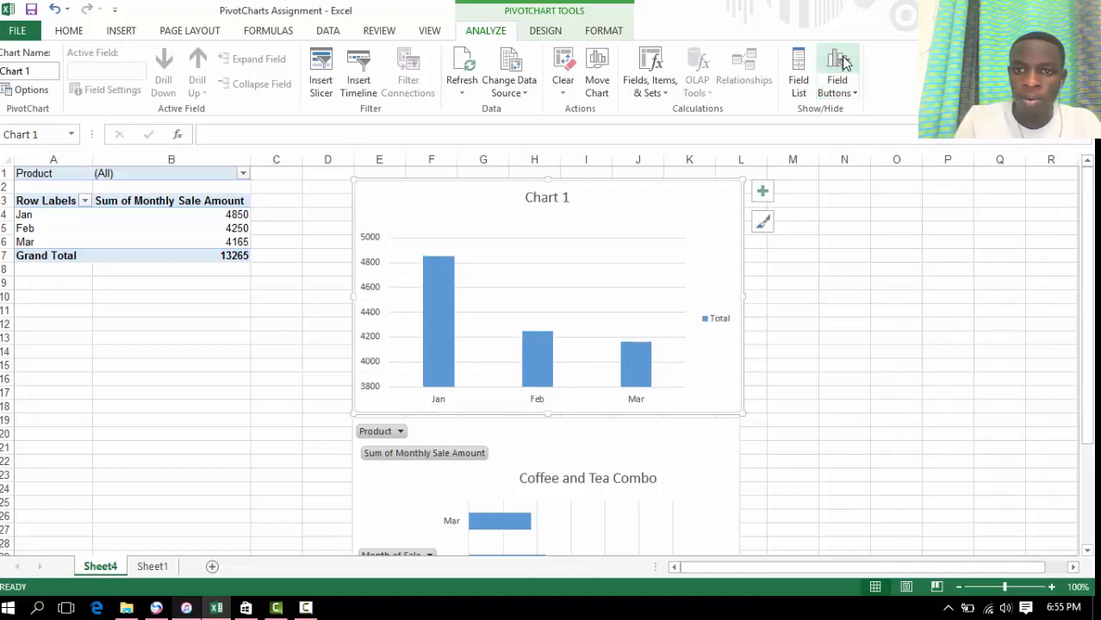
click(844, 62)
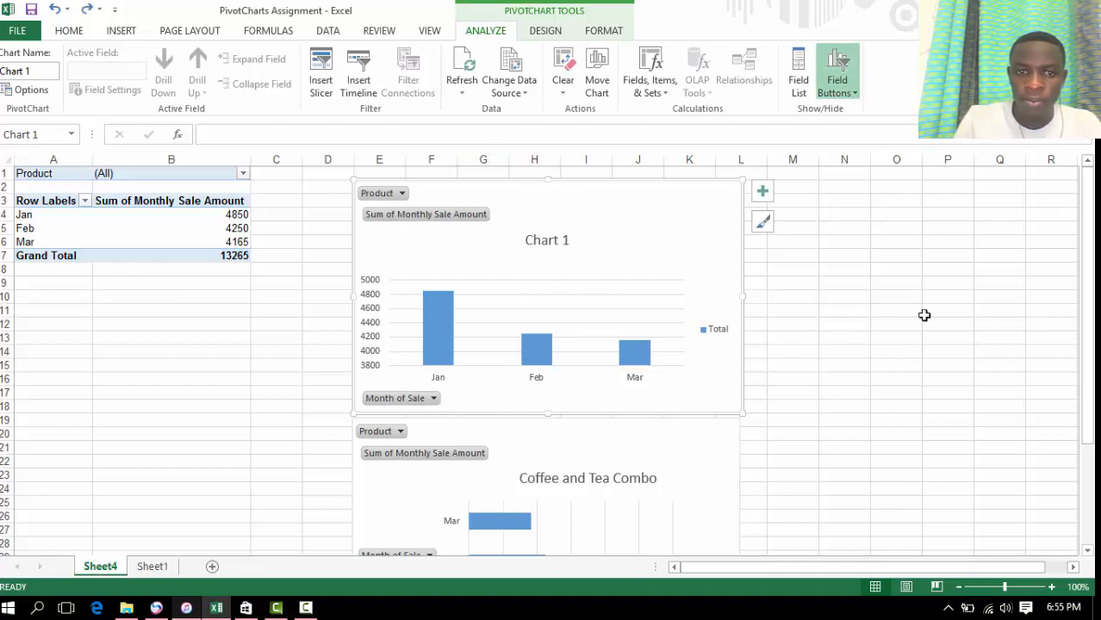
Step: Insert a PivotChart from the Sheet1 sales data (Sheet1!$A$3:$E$33) on a new worksheet
drag(1088, 259, 1090, 370)
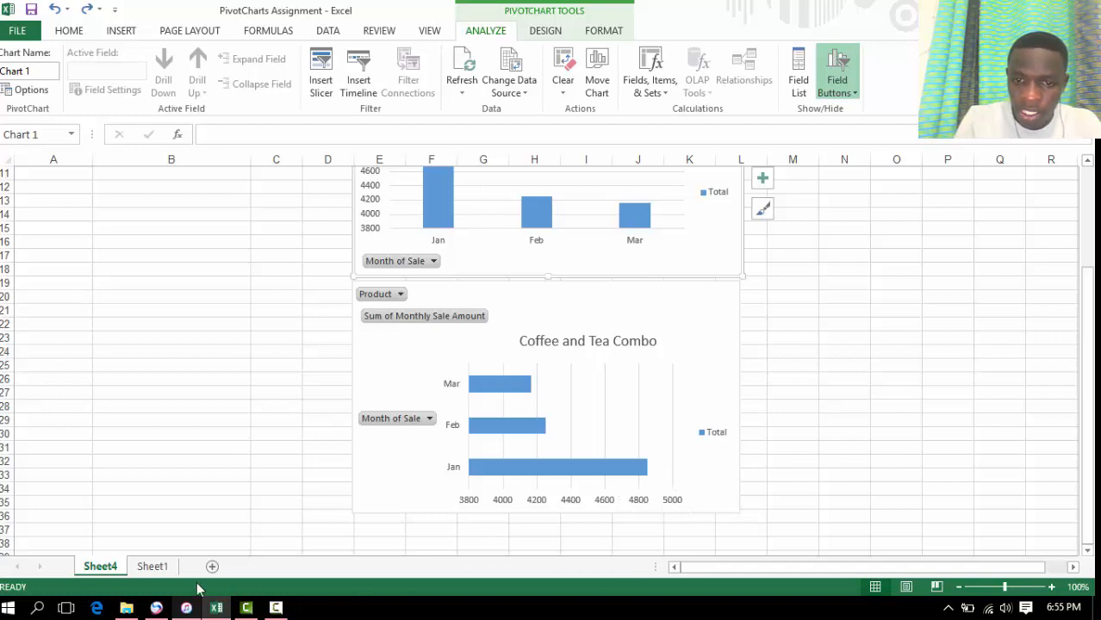
click(151, 567)
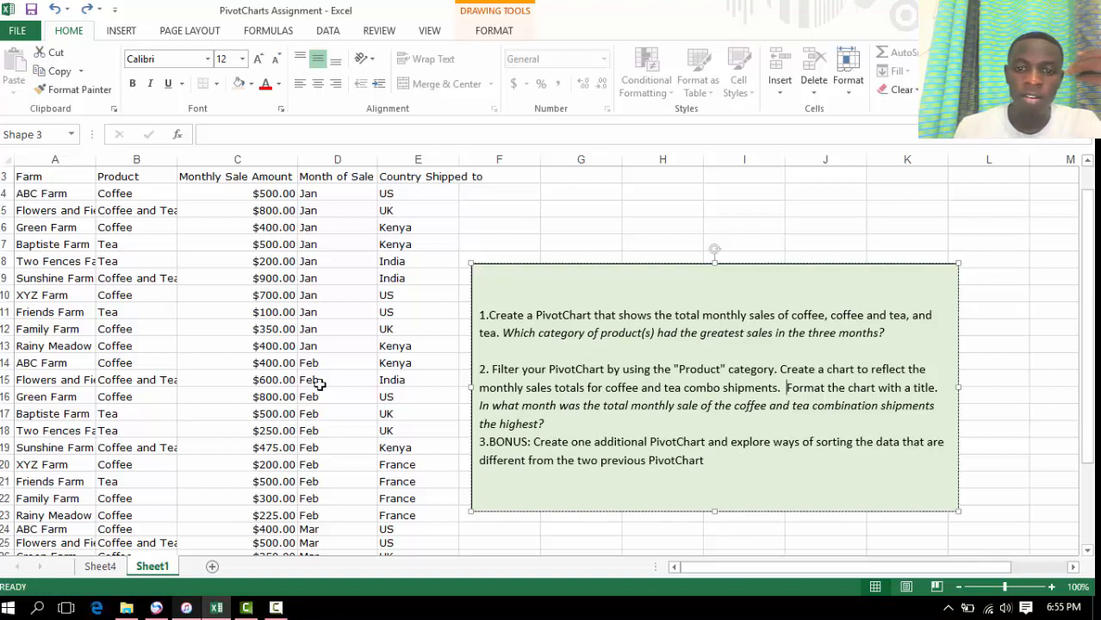
click(221, 312)
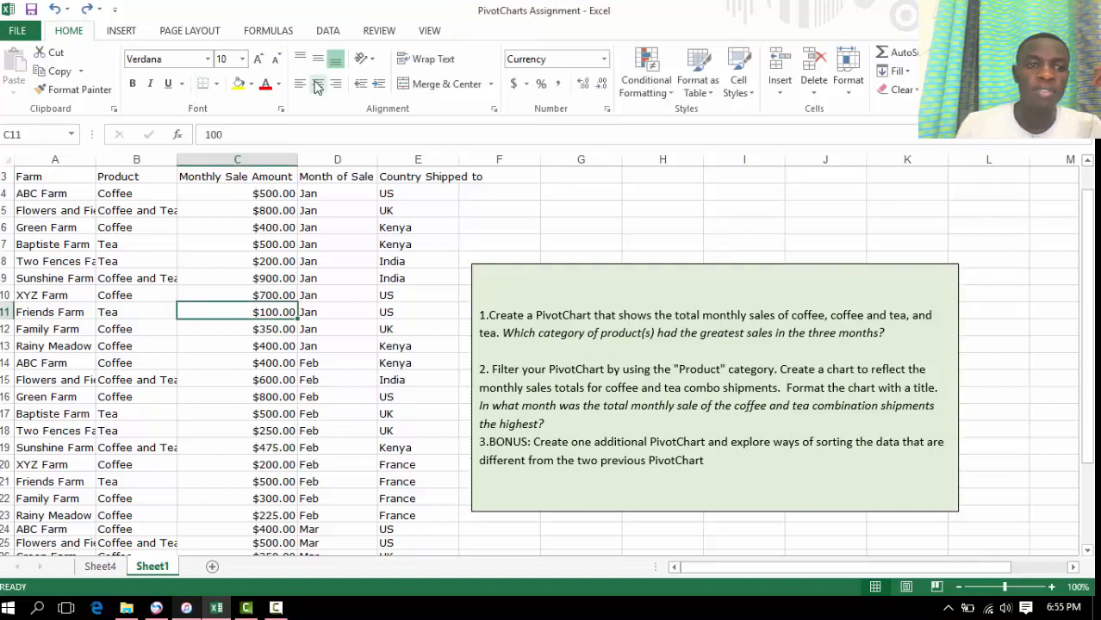
click(121, 31)
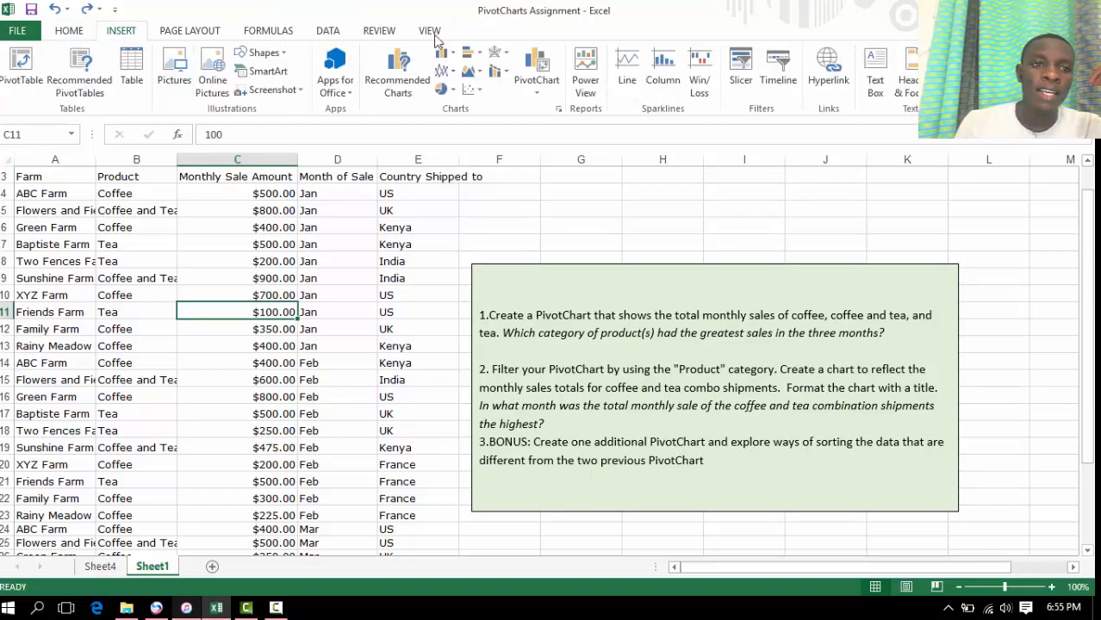
click(529, 83)
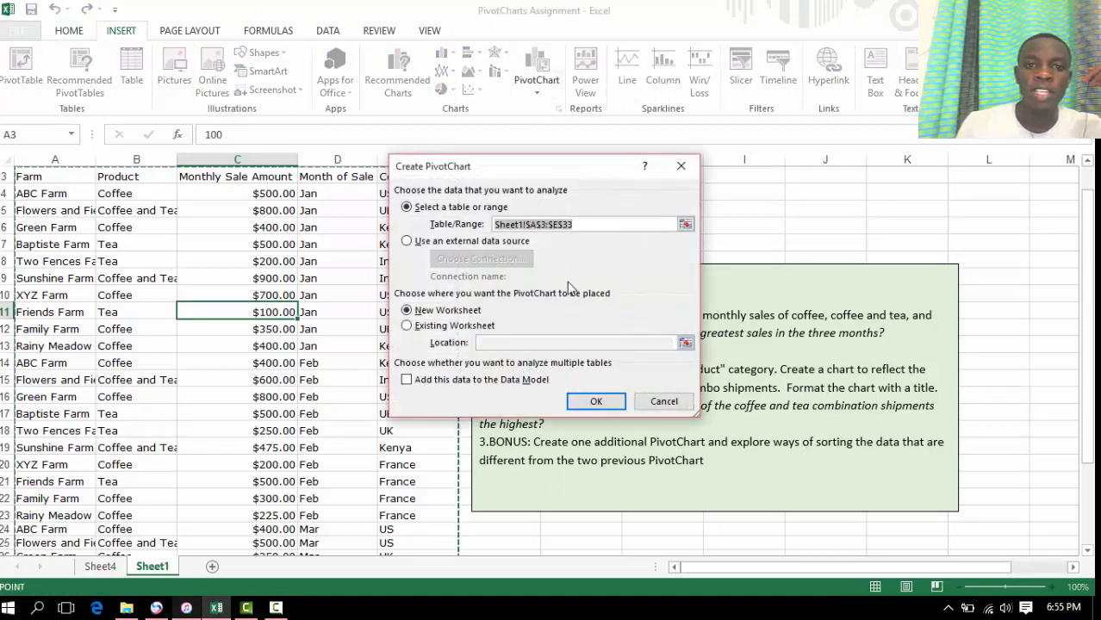
click(595, 403)
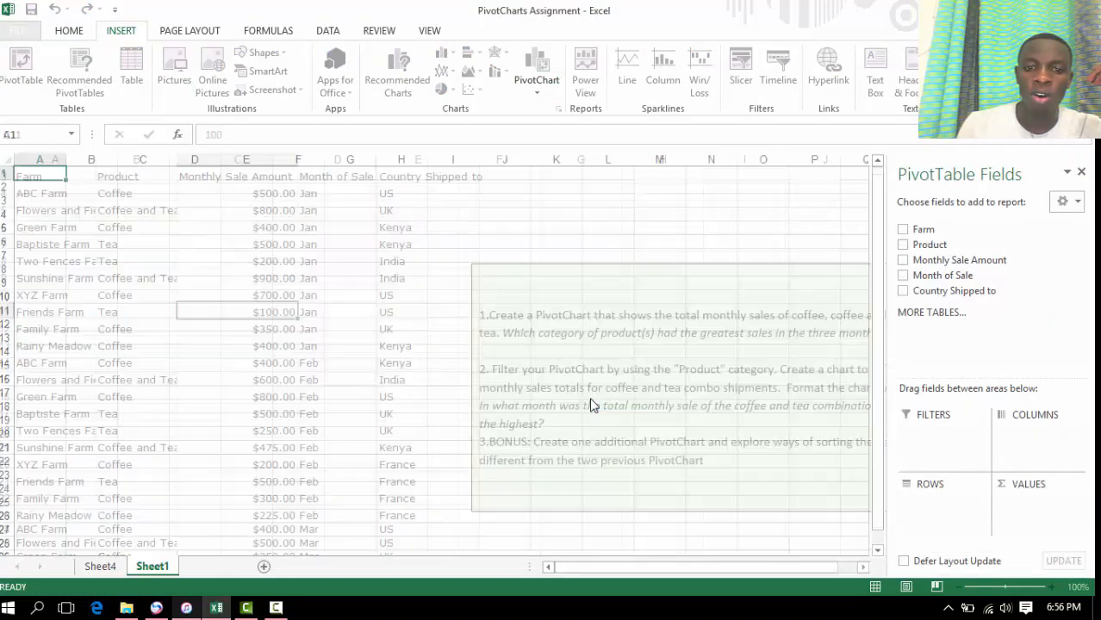
Step: Add the Product, Monthly Sale Amount and Month of Sale fields to the new PivotChart
click(903, 244)
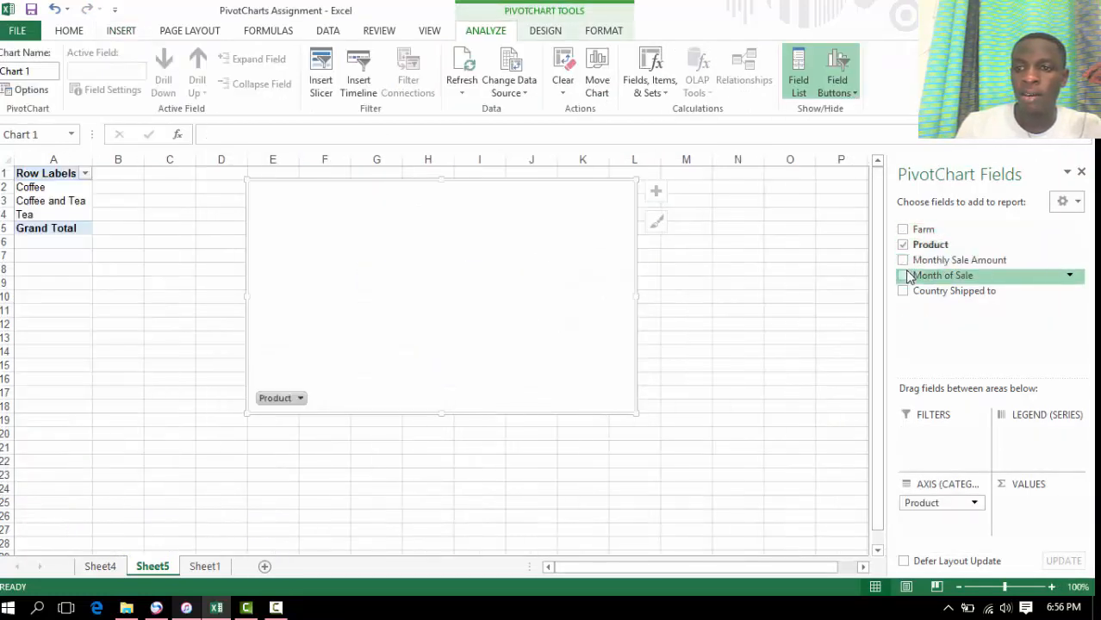
click(903, 261)
click(903, 276)
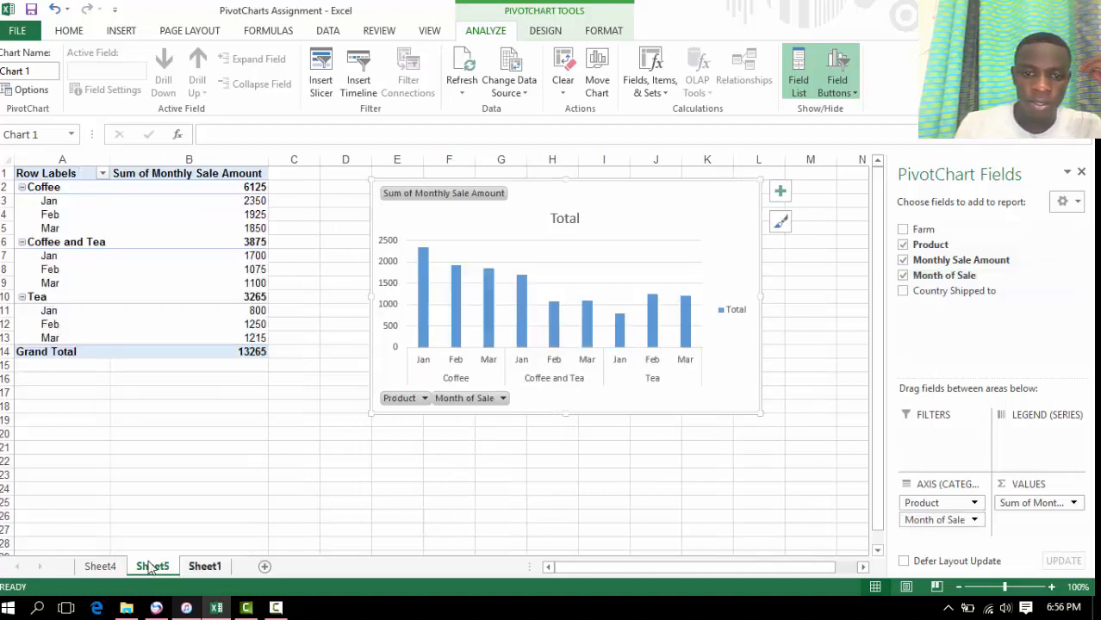
Step: Compare the new Sheet5 PivotChart with the Sheet4 charts and the assignment questions on Sheet1
click(112, 567)
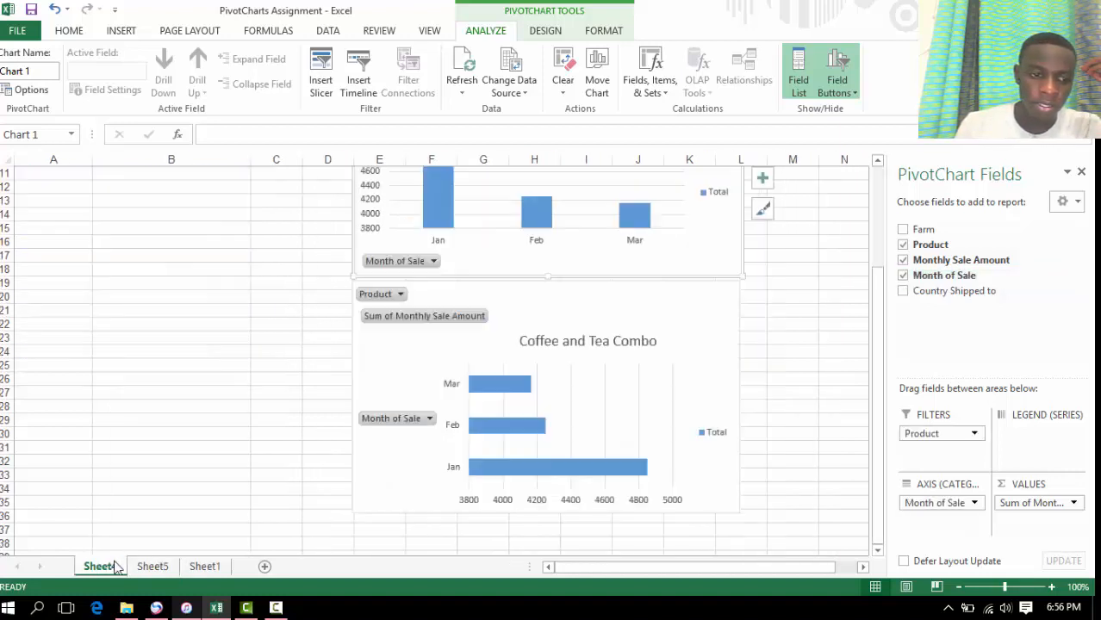
click(204, 566)
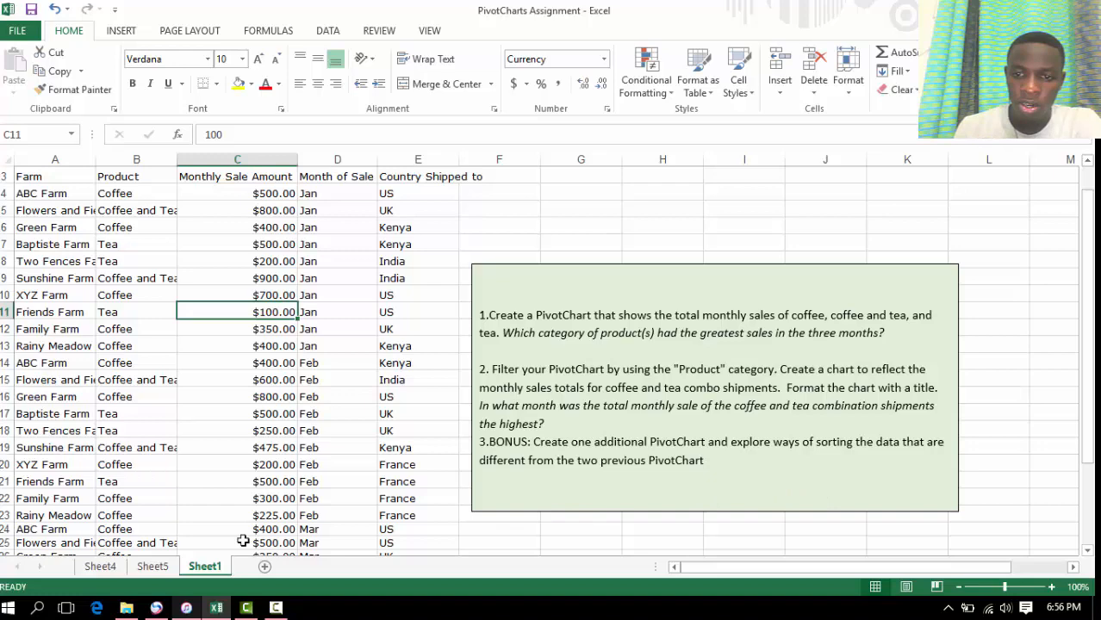
click(155, 567)
click(204, 568)
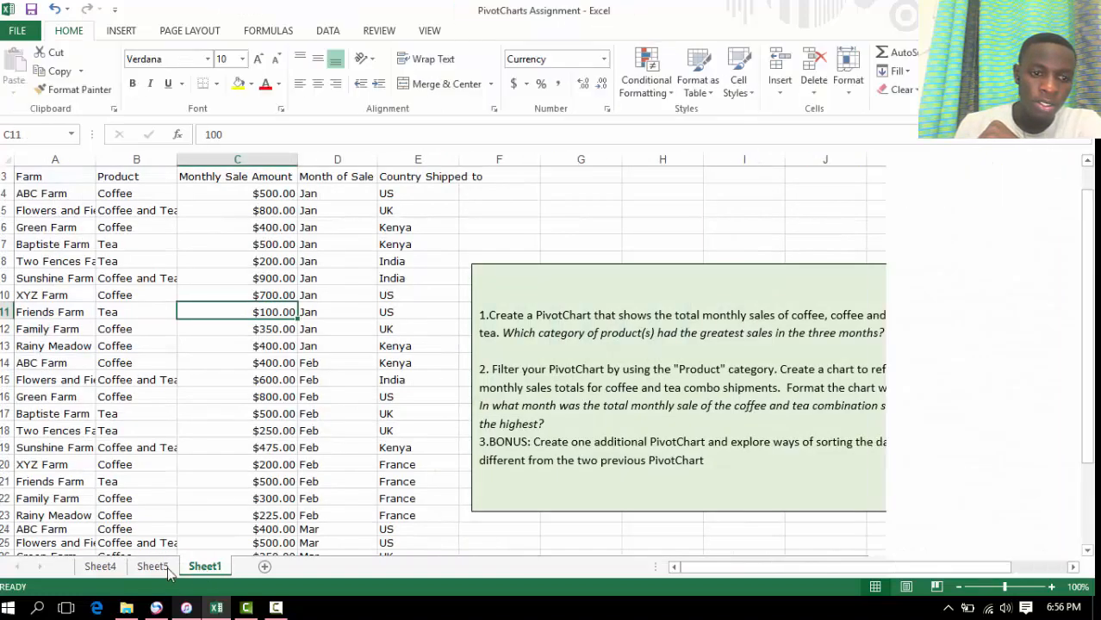
click(101, 567)
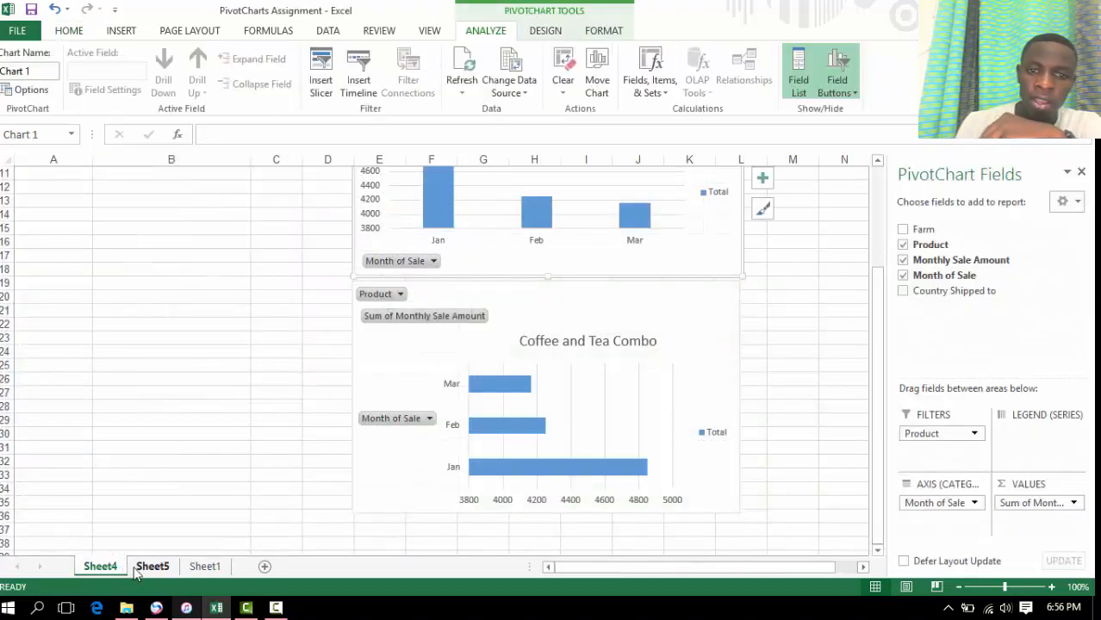
click(149, 567)
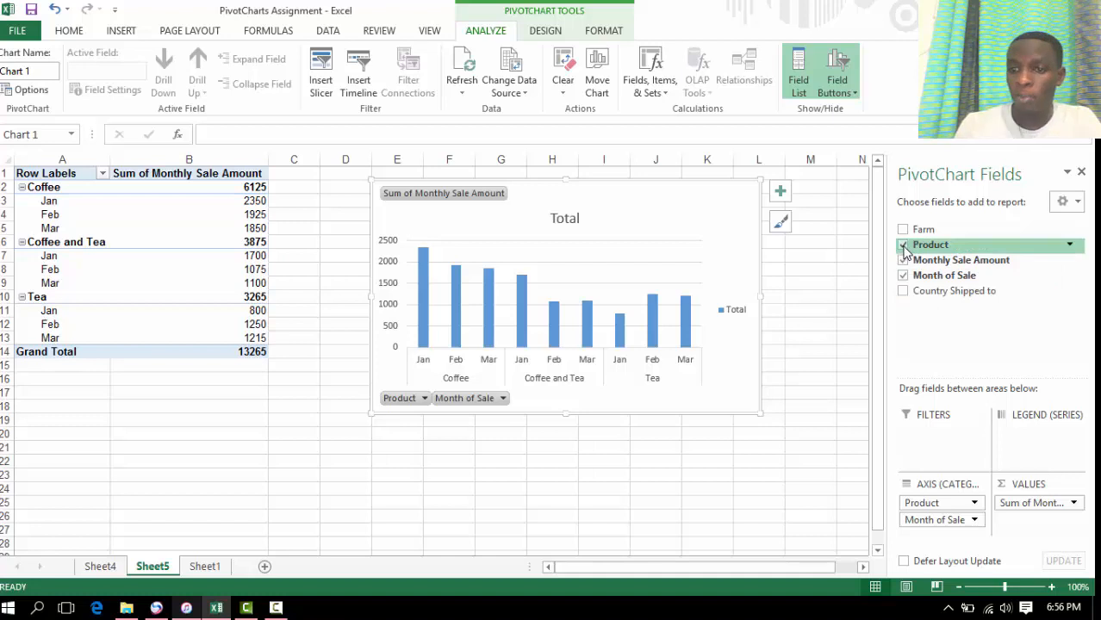
Step: Add the Country Shipped to field to the Sheet5 PivotChart and use it as a report filter
click(904, 292)
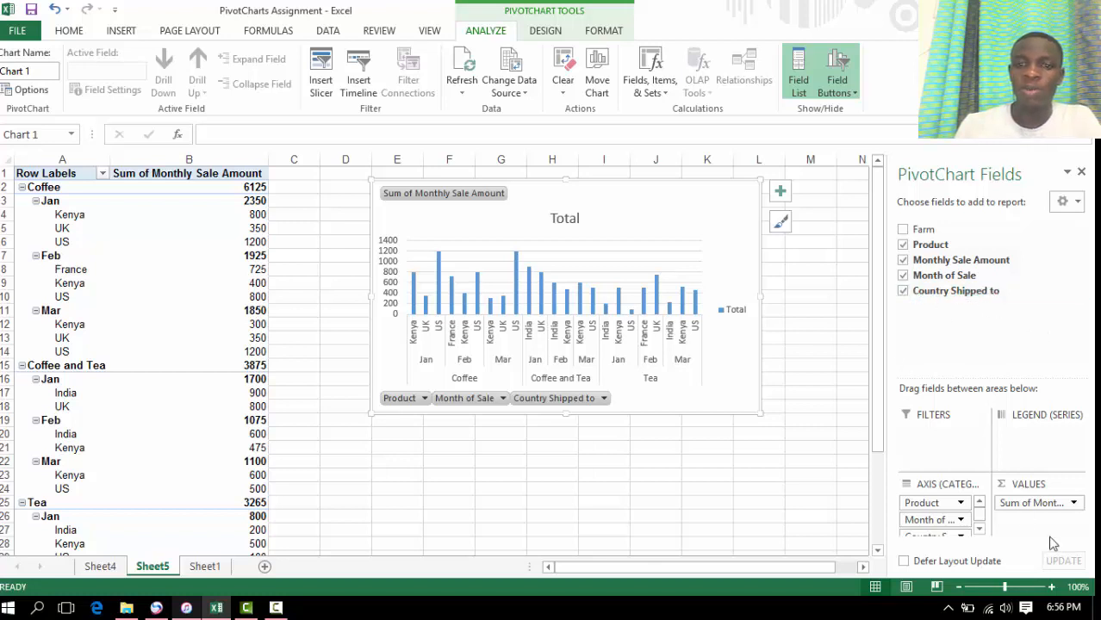
click(980, 519)
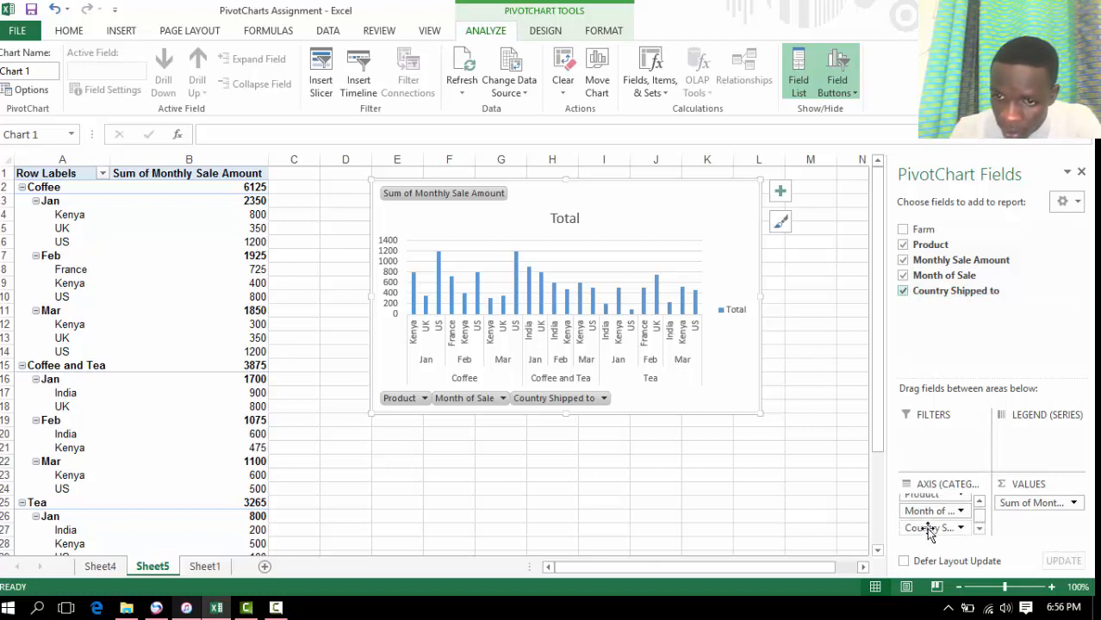
drag(926, 527, 939, 444)
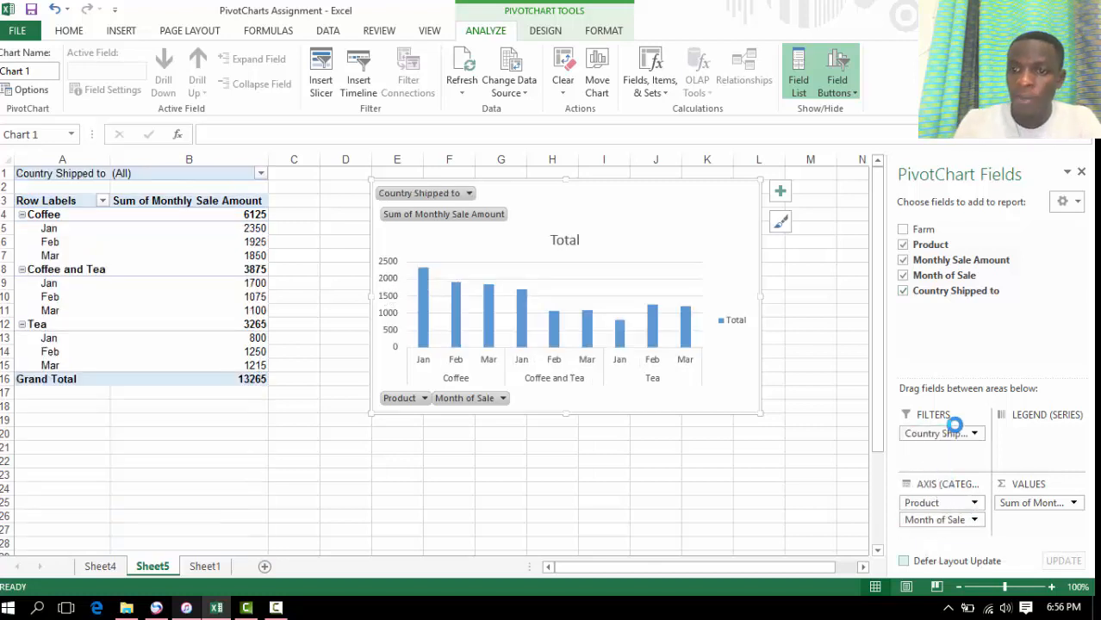
Step: Filter the Sheet5 PivotChart by Country Shipped to, showing only France
click(470, 194)
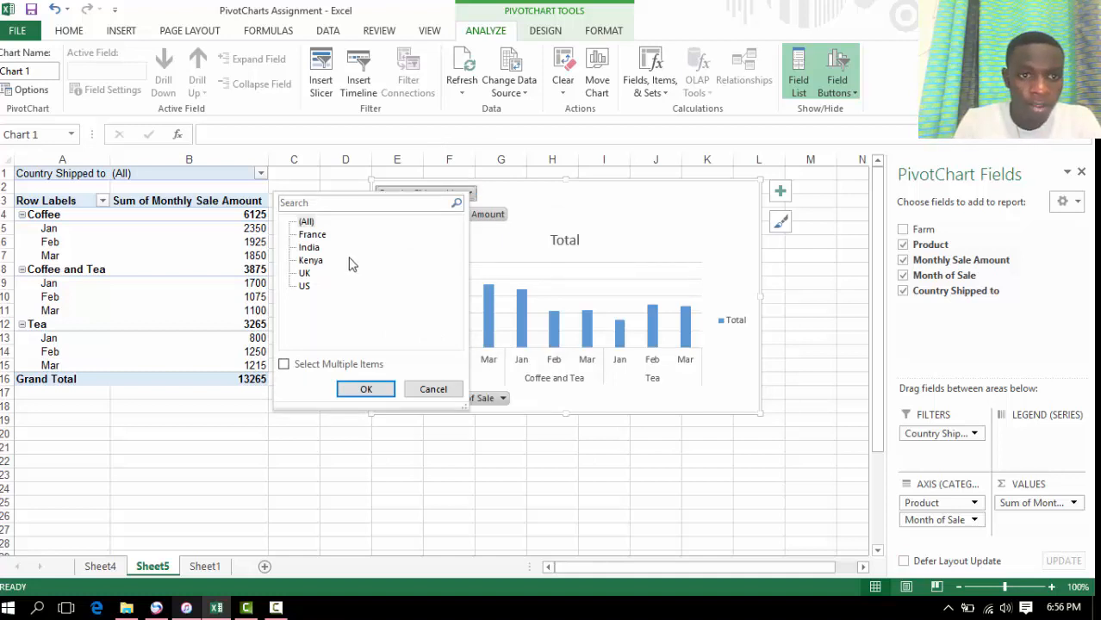
click(642, 240)
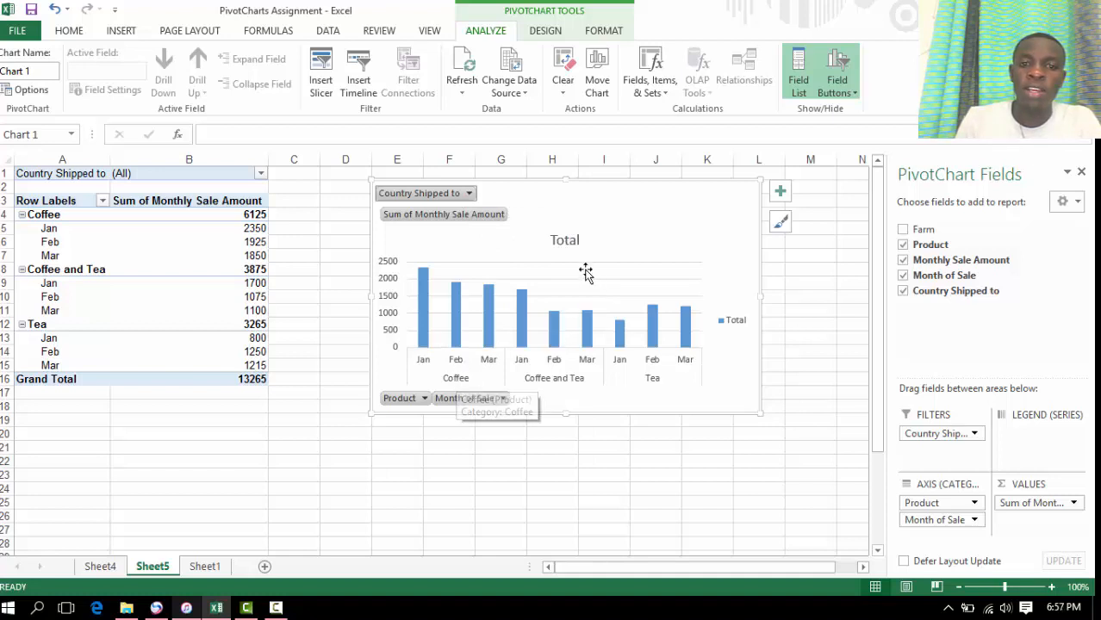
click(468, 197)
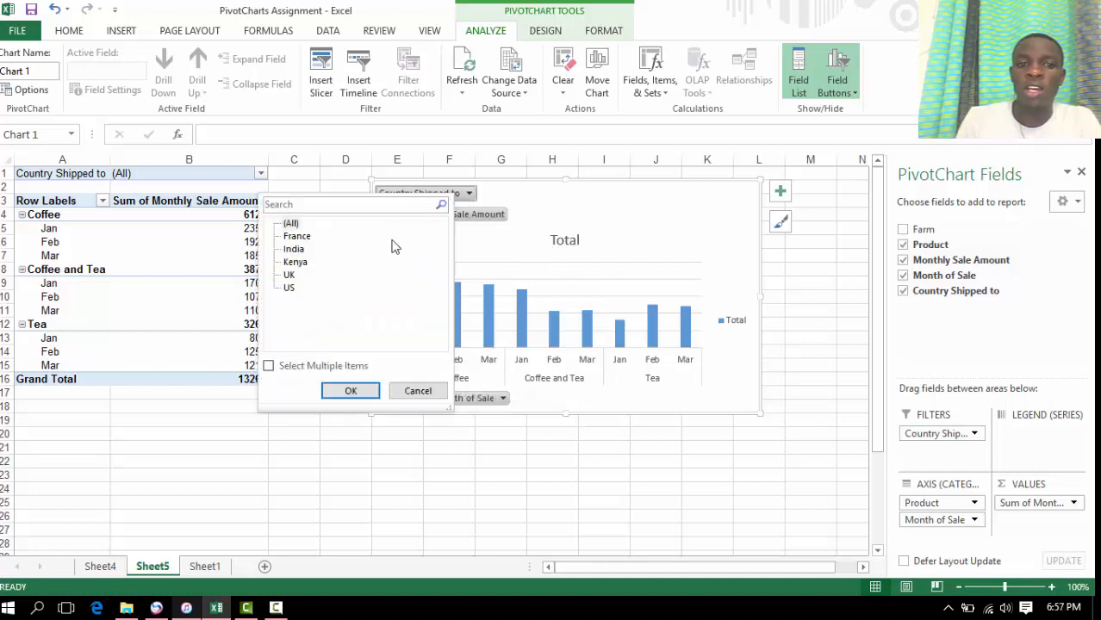
click(295, 236)
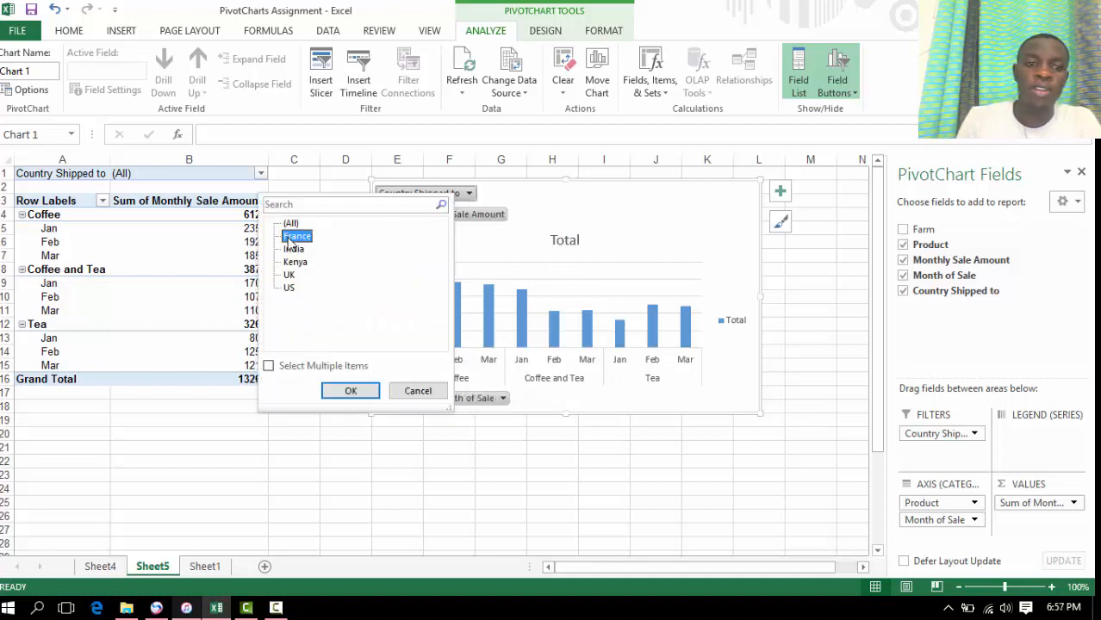
click(350, 391)
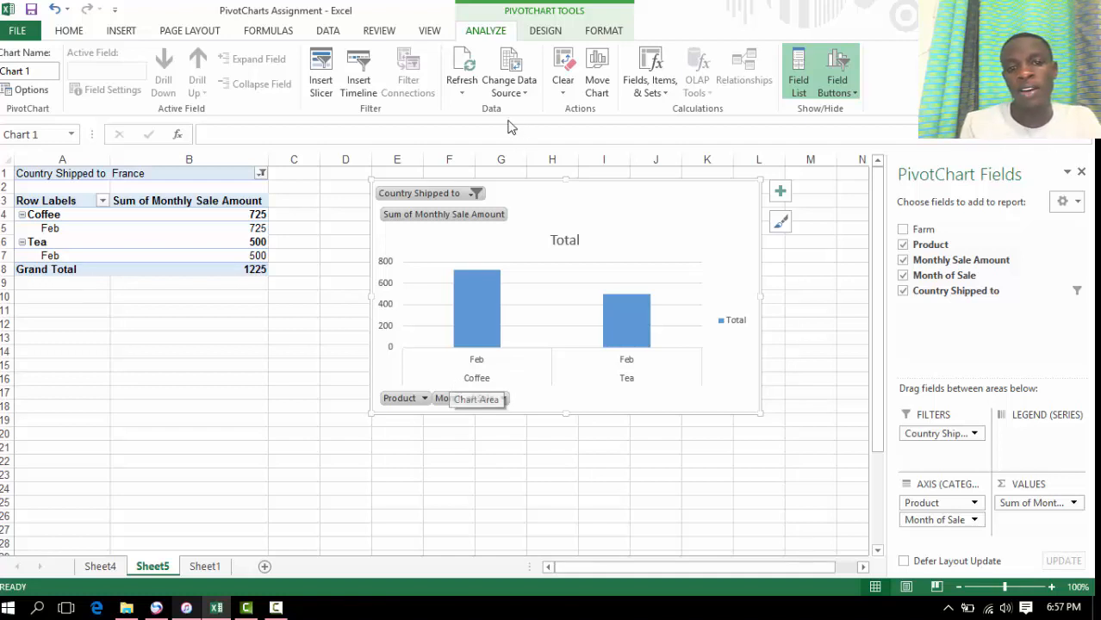
Step: Change the Country Shipped to filter of the Sheet5 PivotChart to Kenya
click(461, 194)
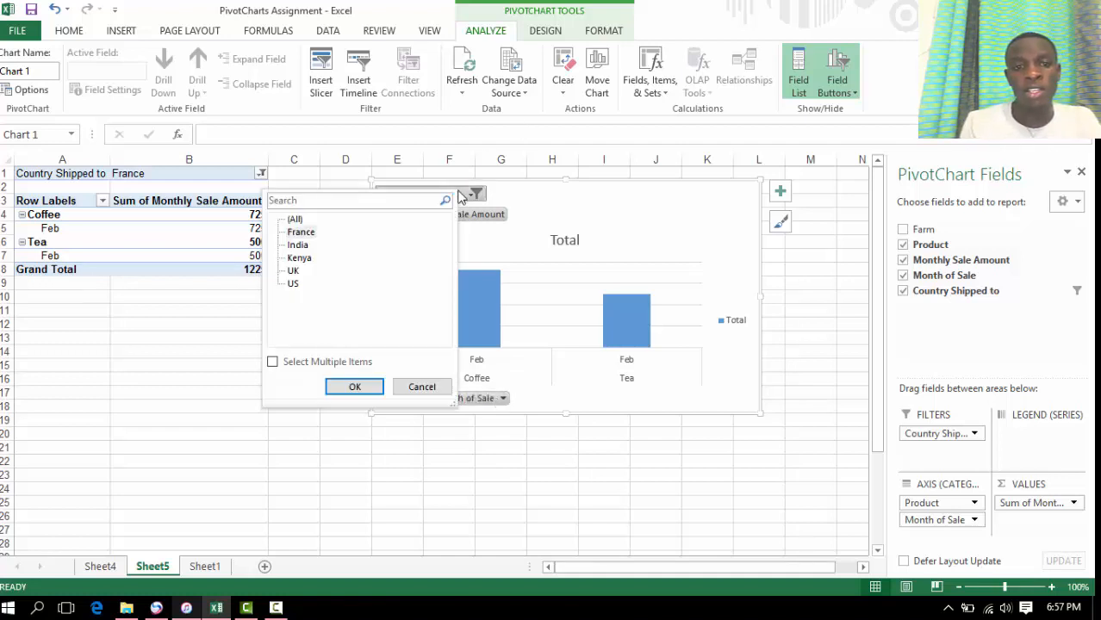
click(621, 231)
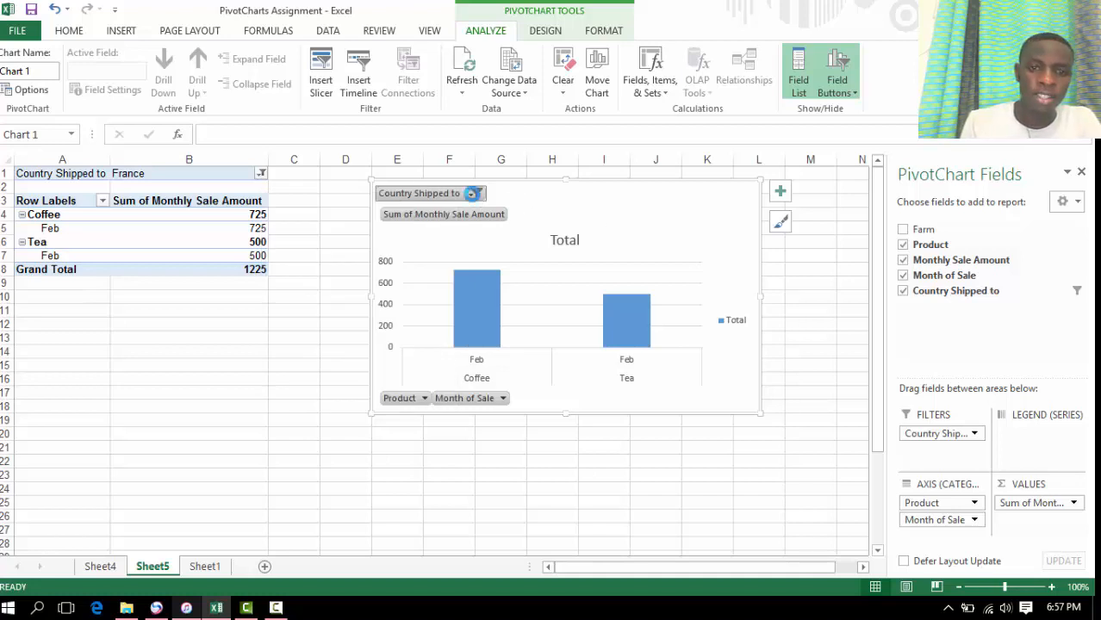
click(475, 193)
click(313, 264)
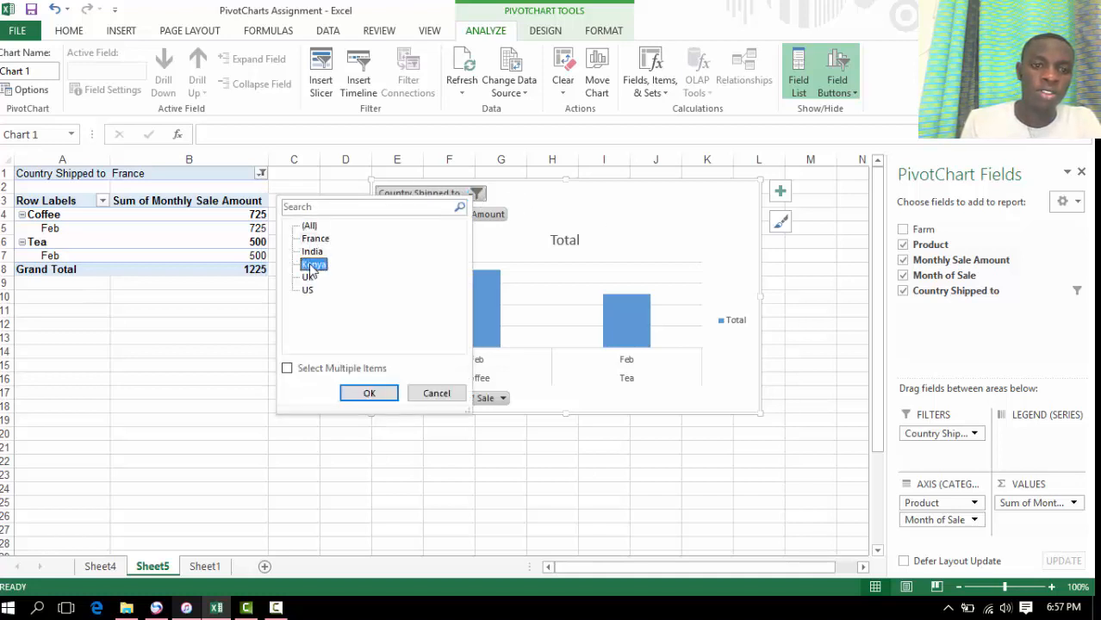
click(370, 393)
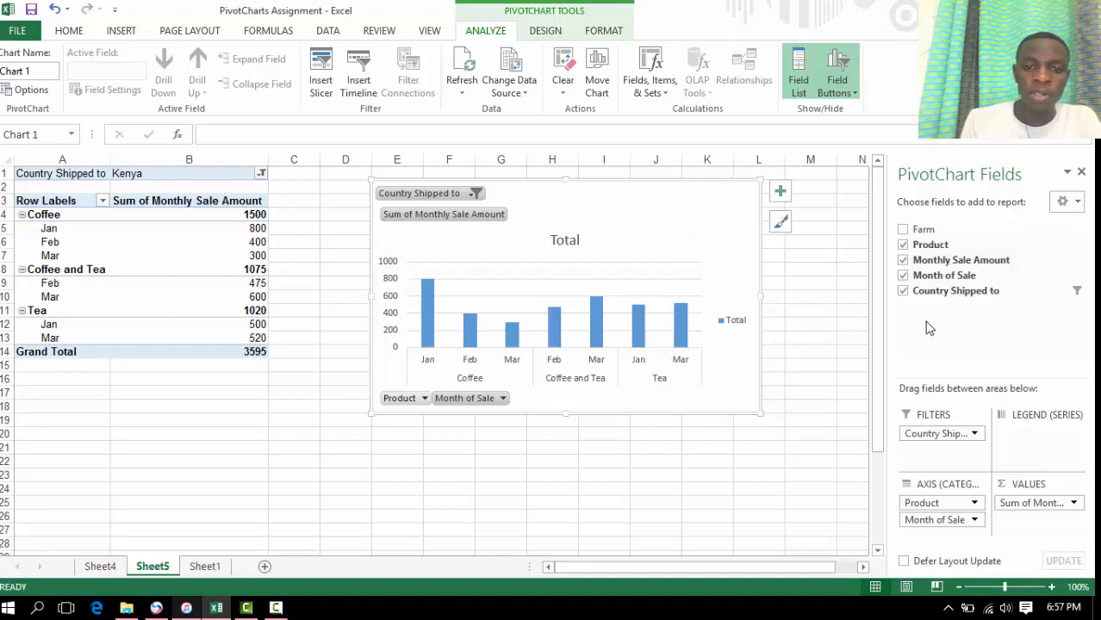
Step: Add the Farm field as a second report filter on the Sheet5 PivotChart and set it to ABC Farm
click(903, 229)
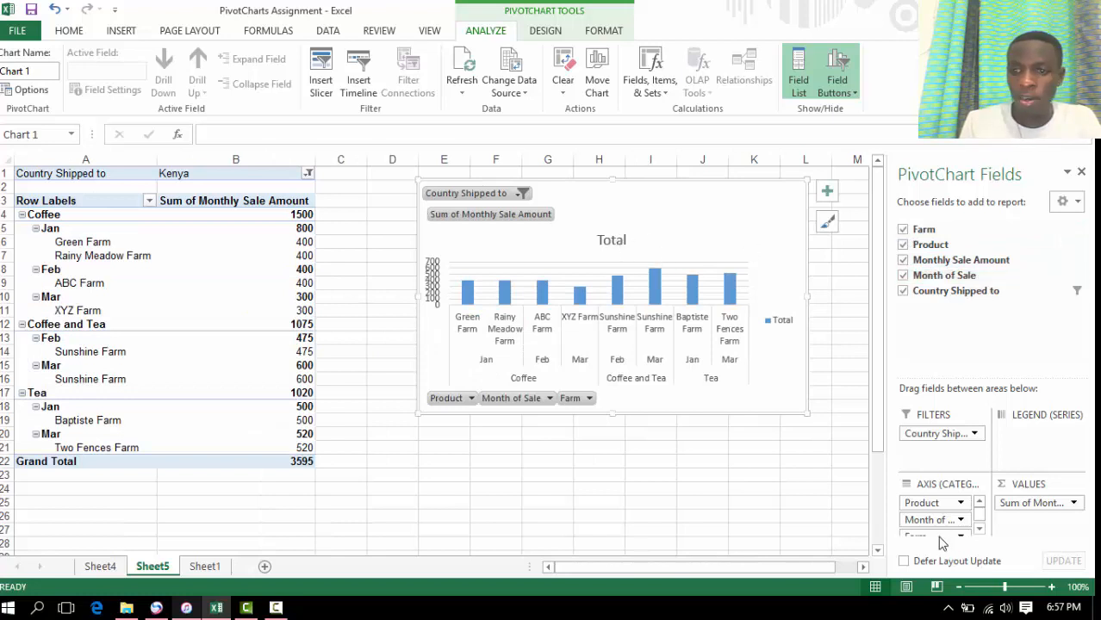
drag(941, 541, 933, 450)
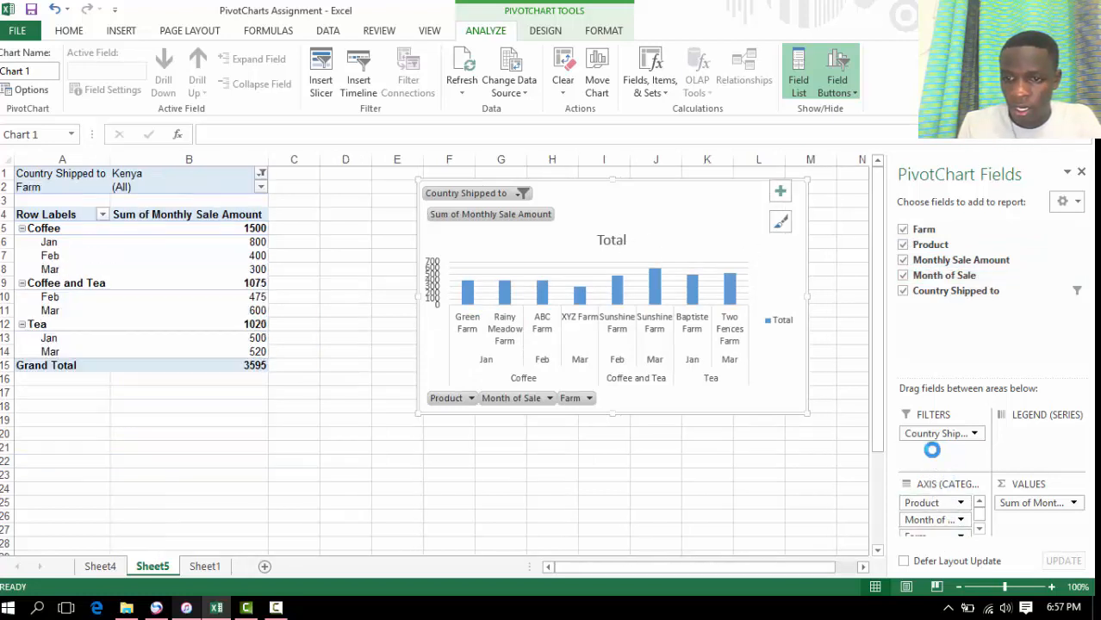
click(517, 193)
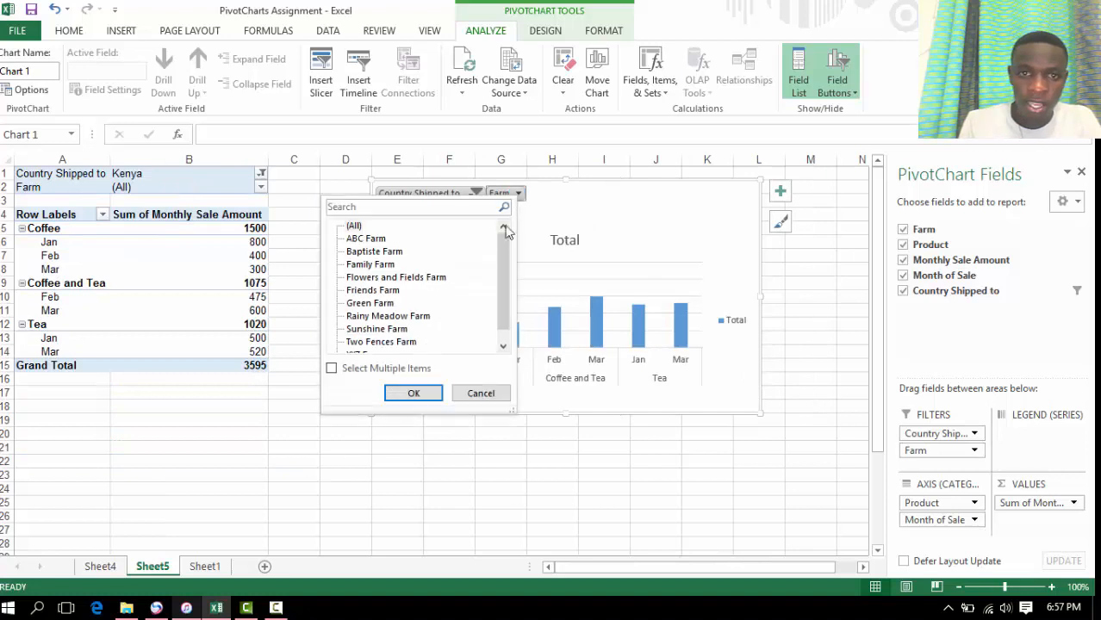
click(362, 240)
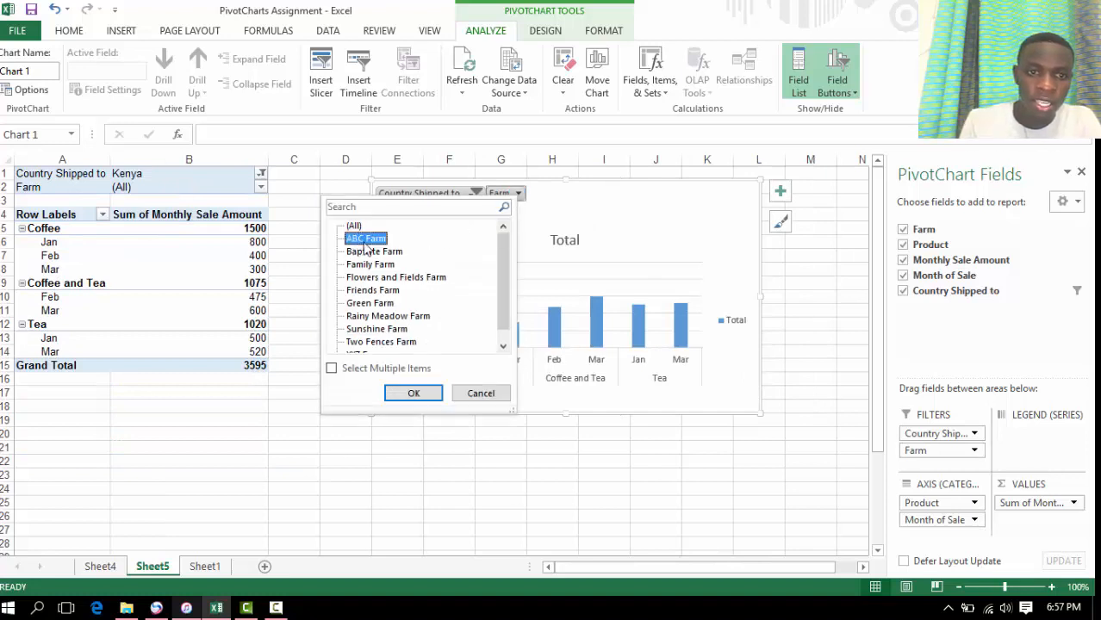
click(414, 394)
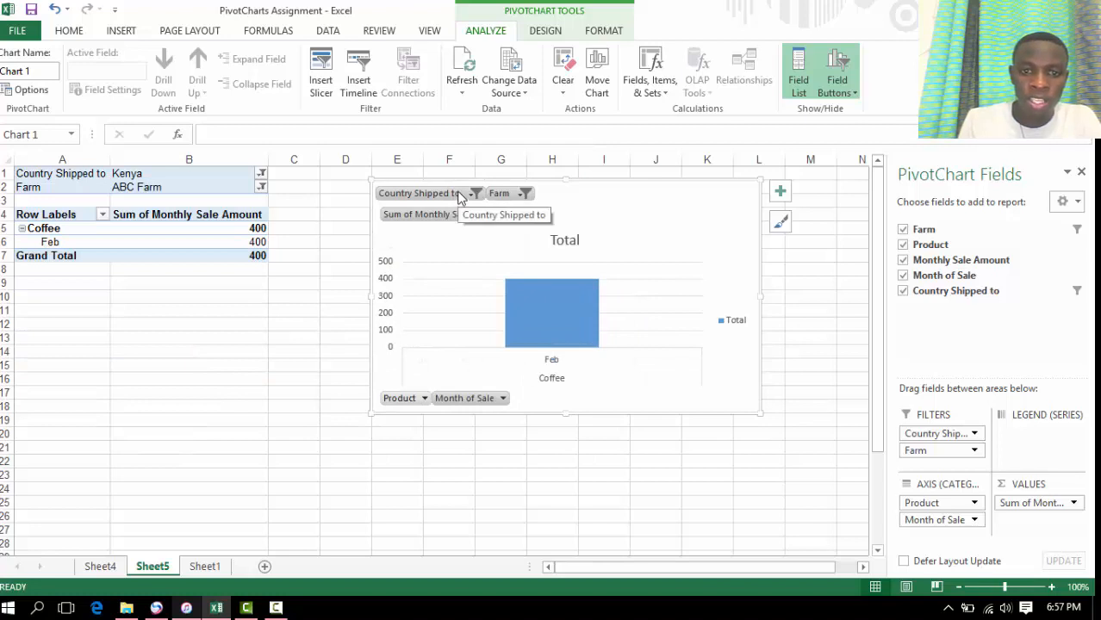
Step: Reset the Country Shipped to filter of the Sheet5 PivotChart to (All)
click(459, 197)
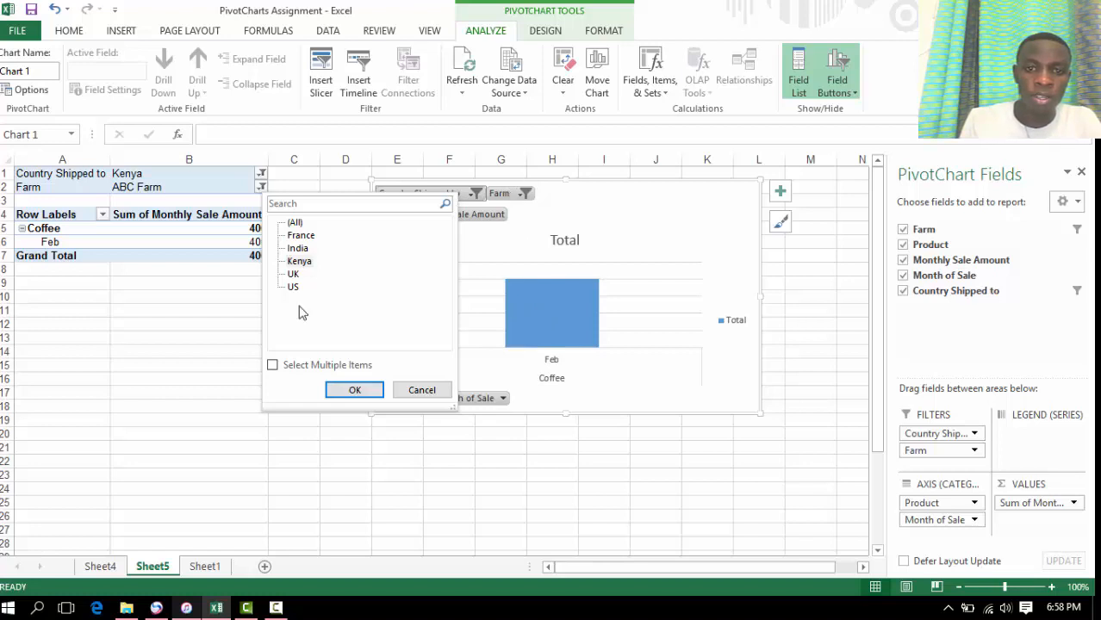
click(295, 223)
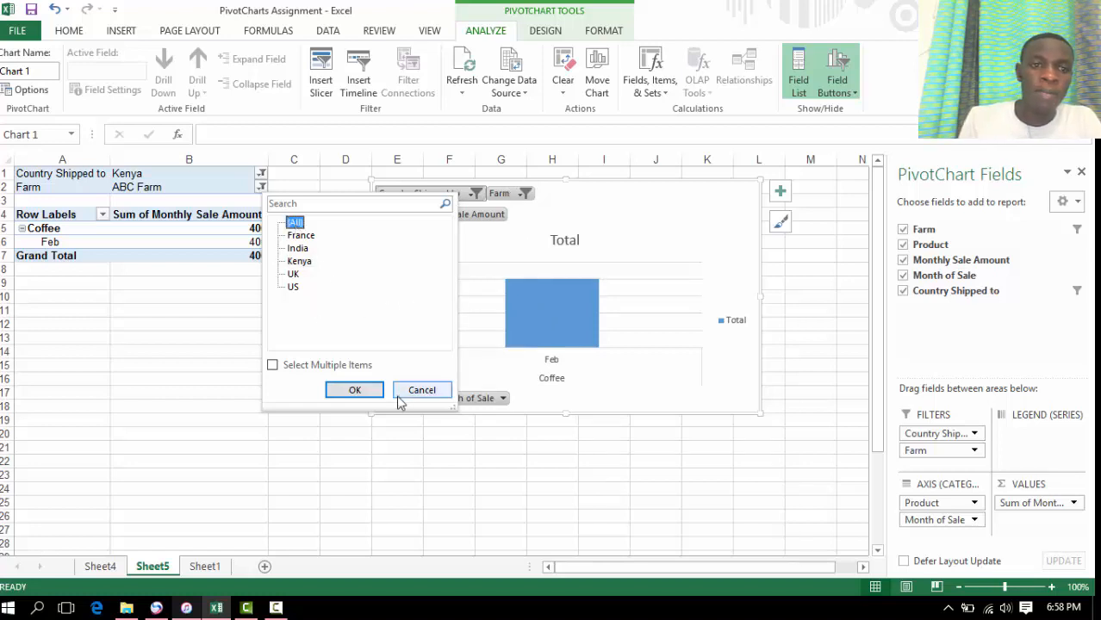
click(359, 392)
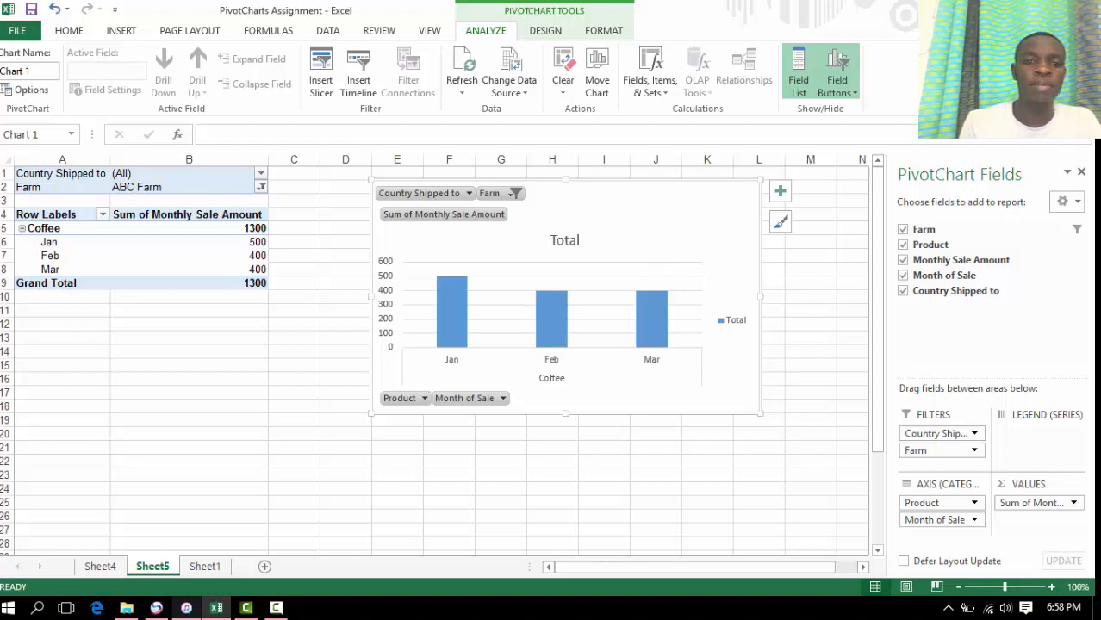
Step: Switch to Camtasia Studio, display its Produce and share options, and stop the screen recording
key(super+d)
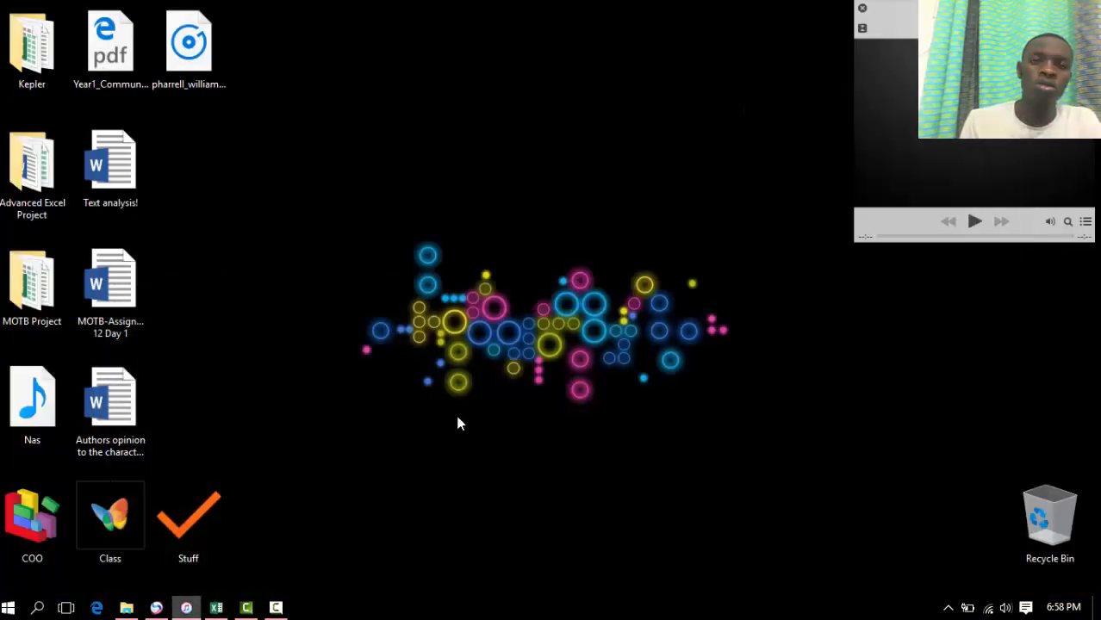
click(246, 608)
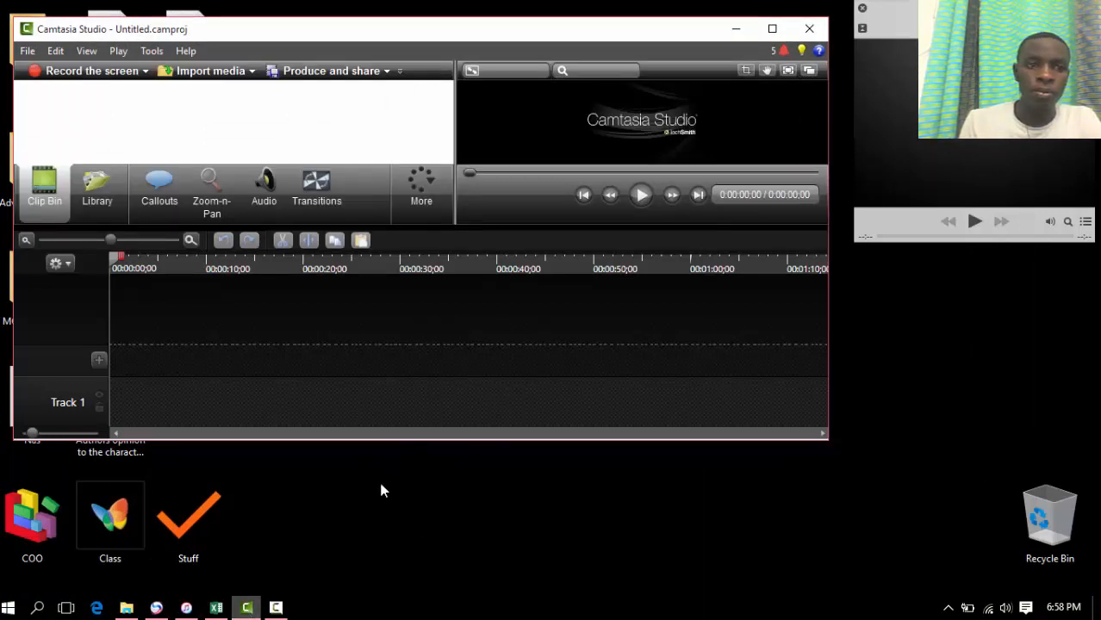
click(277, 608)
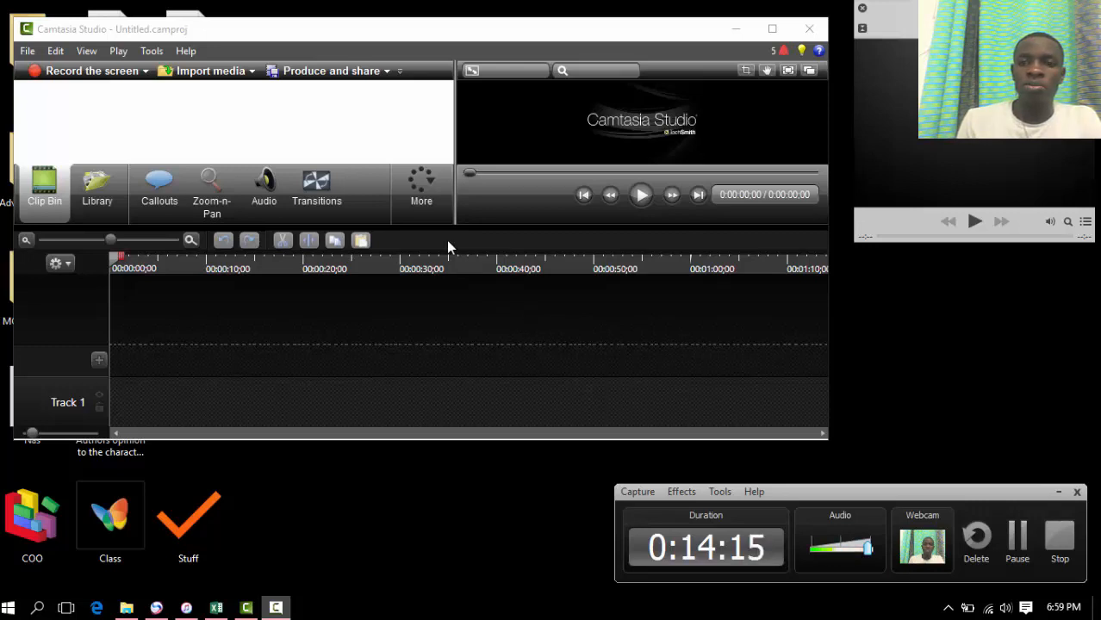
click(386, 73)
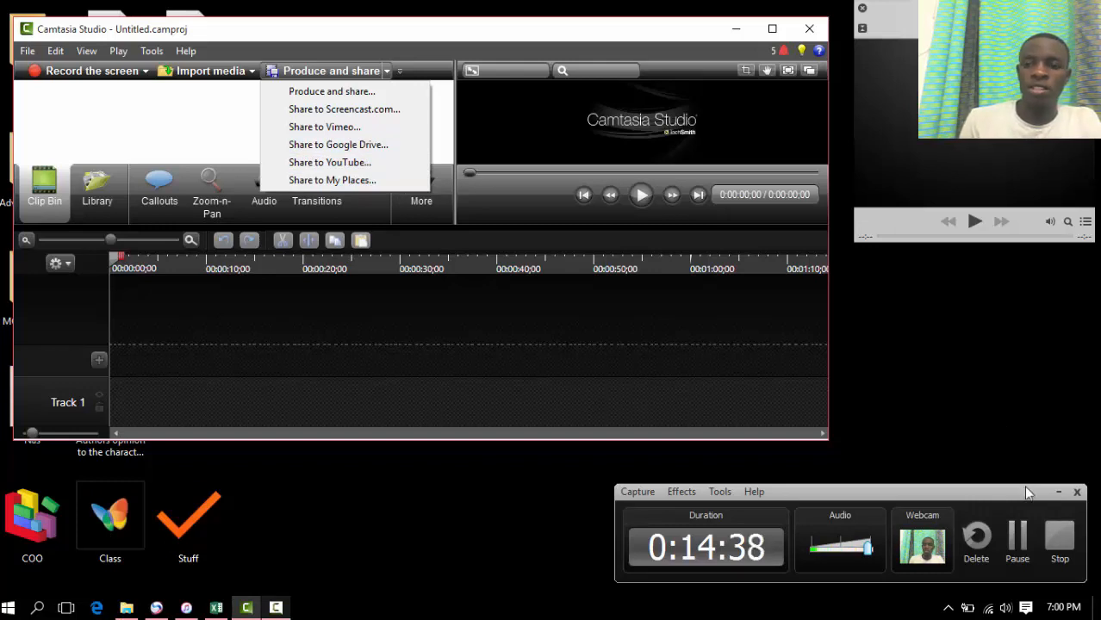
click(1060, 537)
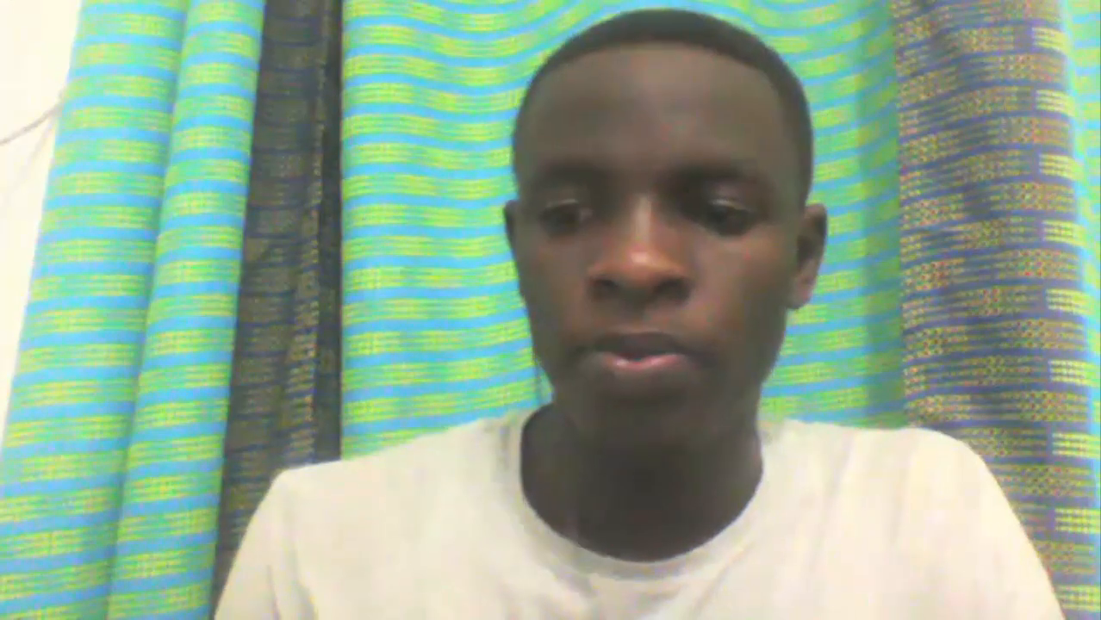